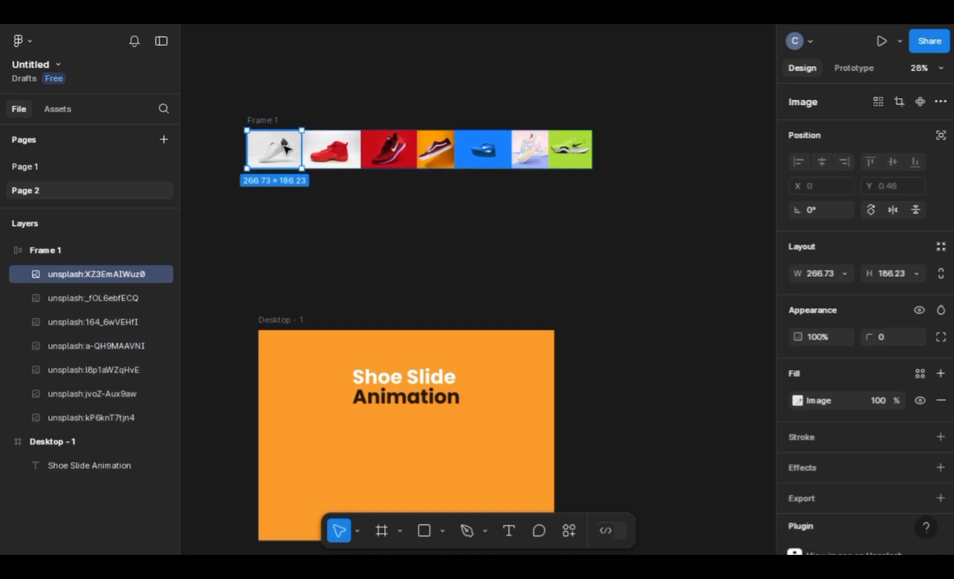
Step: Duplicate all seven shoe images inside Frame 1 so that the copies continue the row
key("ctrl+a")
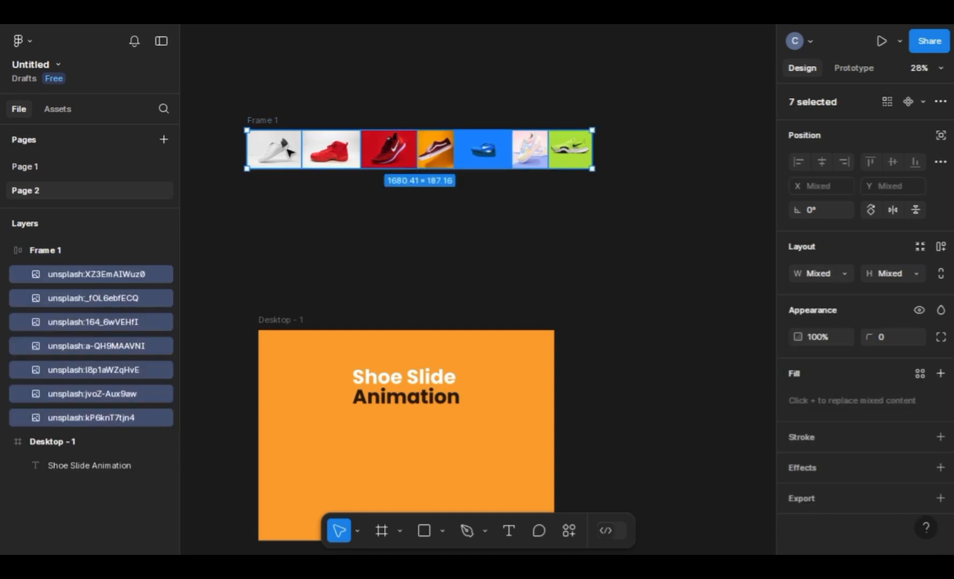
key("ctrl+c")
key("ctrl+v")
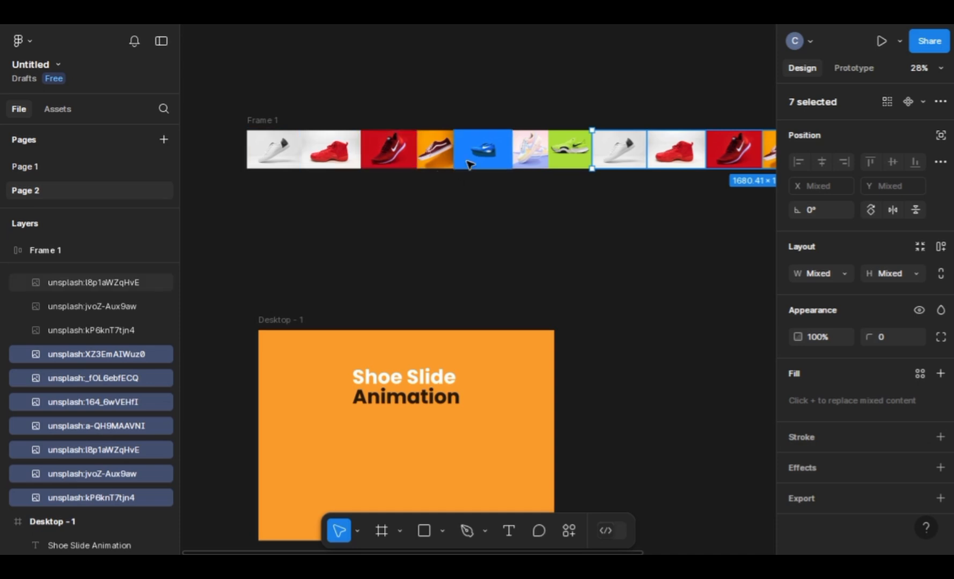
scroll(470, 189, "down", 2)
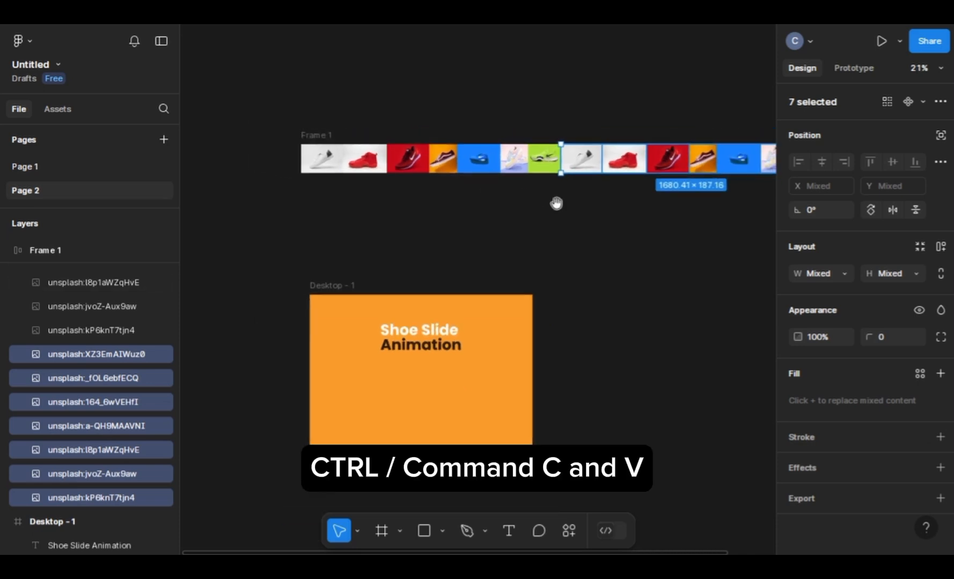
left_click_drag(556, 204, 492, 216)
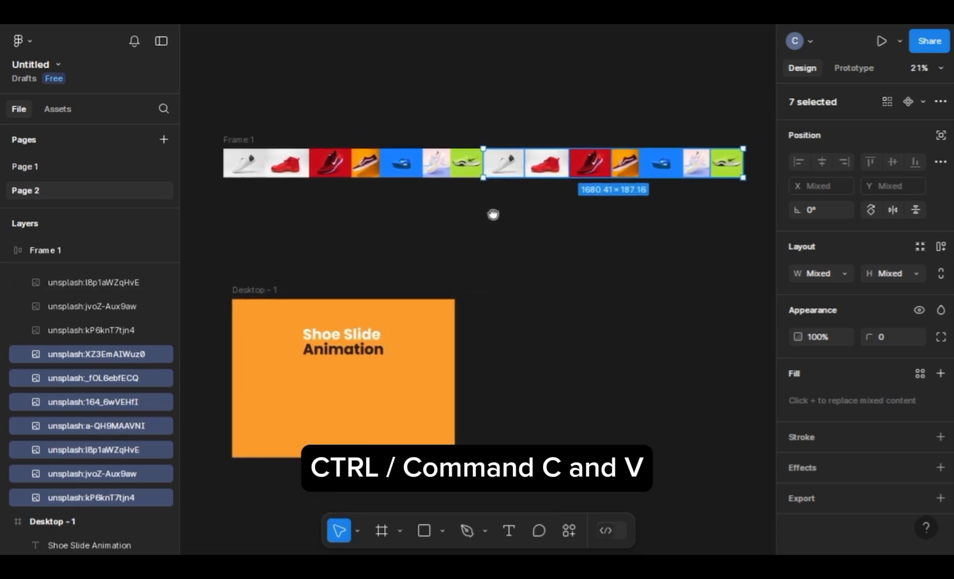
Step: Ungroup the auto layout frame of shoe images and wrap all the images in a plain frame
left_click(260, 141)
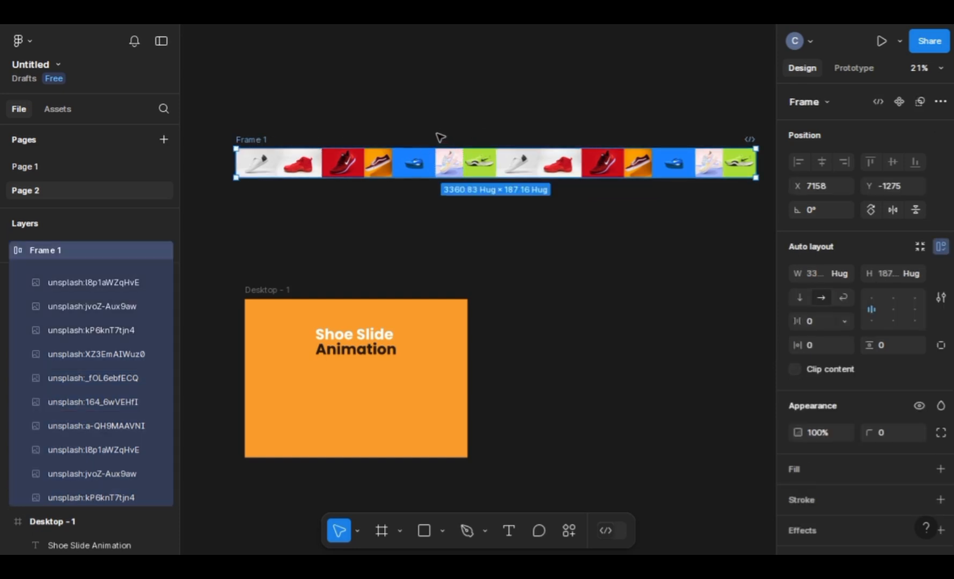
right_click(441, 161)
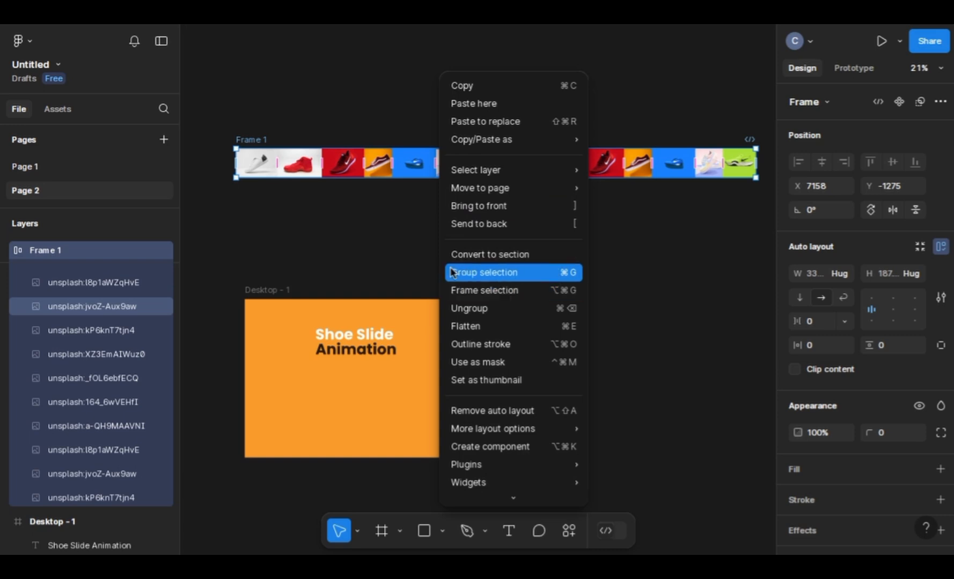
left_click(468, 308)
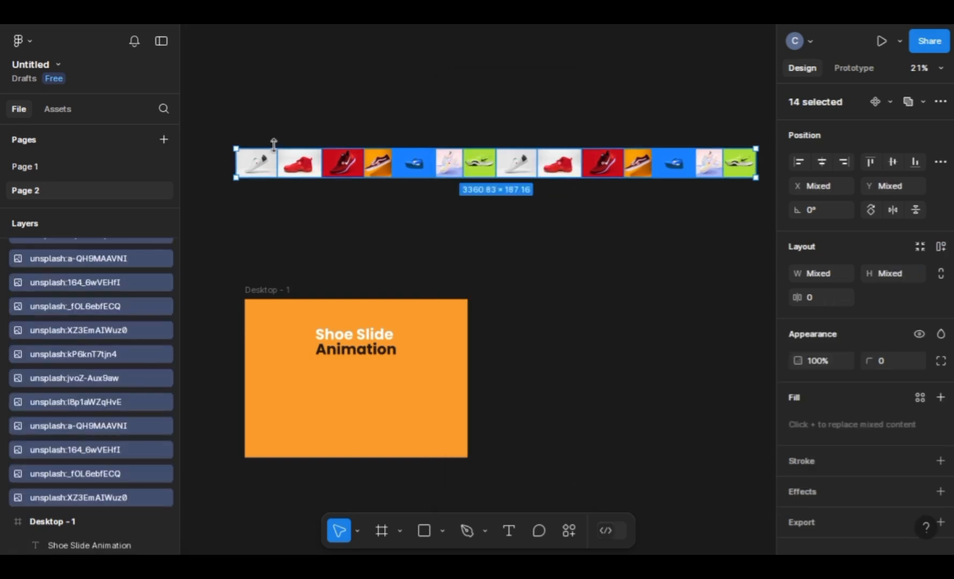
right_click(320, 171)
left_click(358, 270)
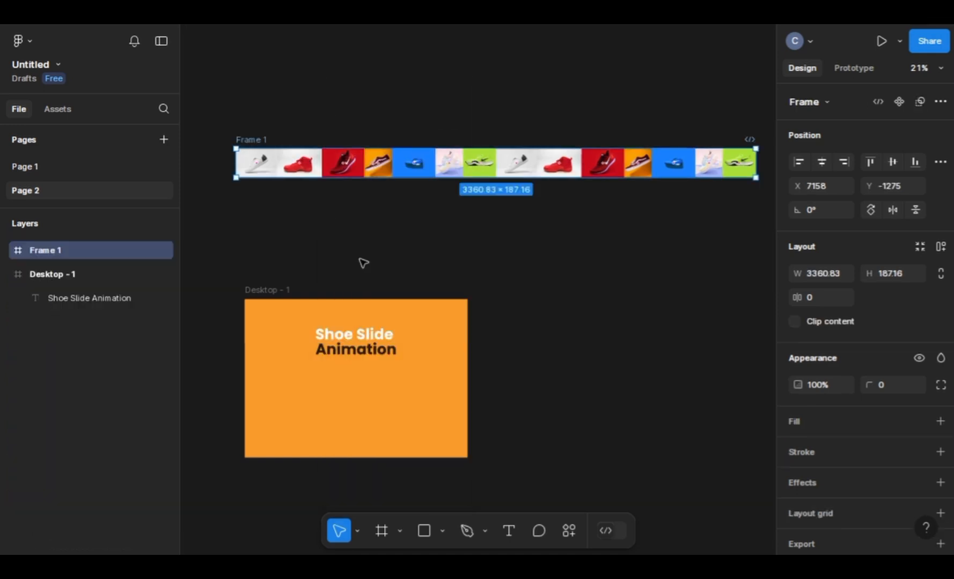
Step: Rename the new shoe image frame as "slide 1"
double_click(264, 141)
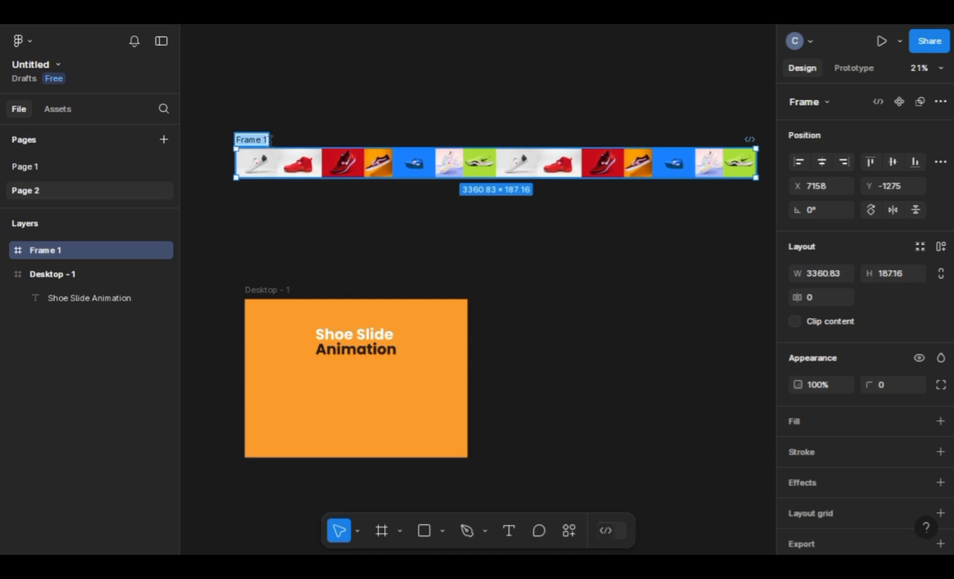
type("slide")
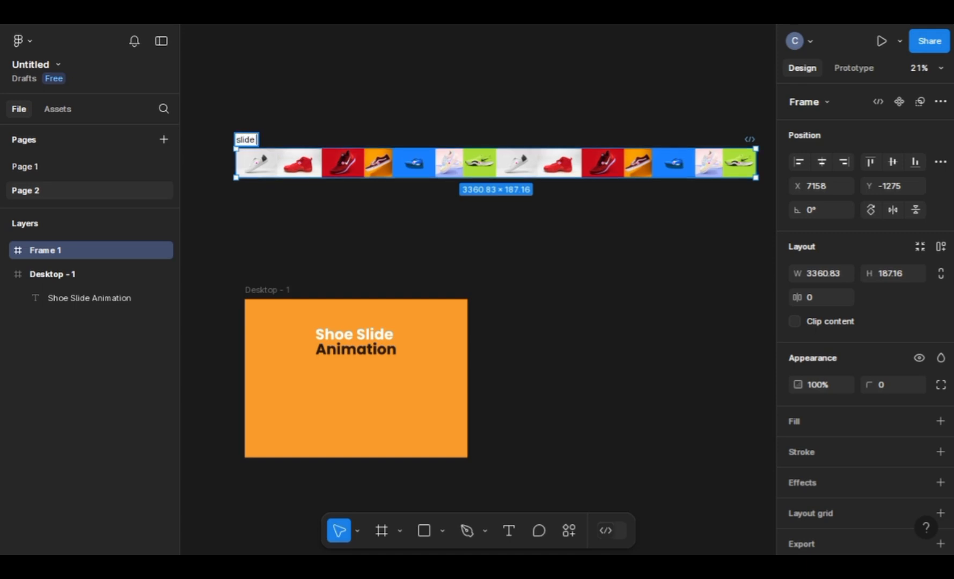
key("Return")
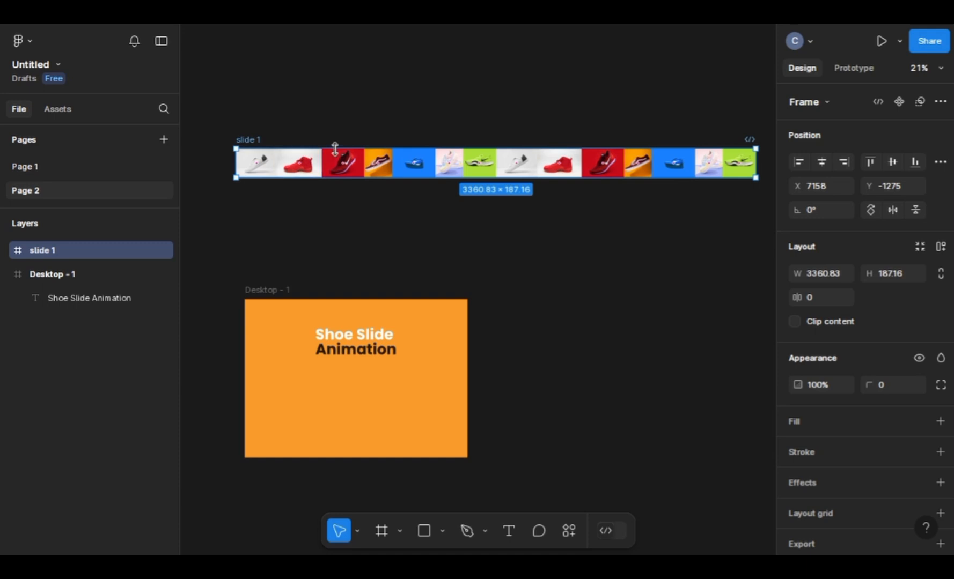
Step: Set the slide 1 frame's width to 1440 and turn on clipping of its content
left_click(267, 290)
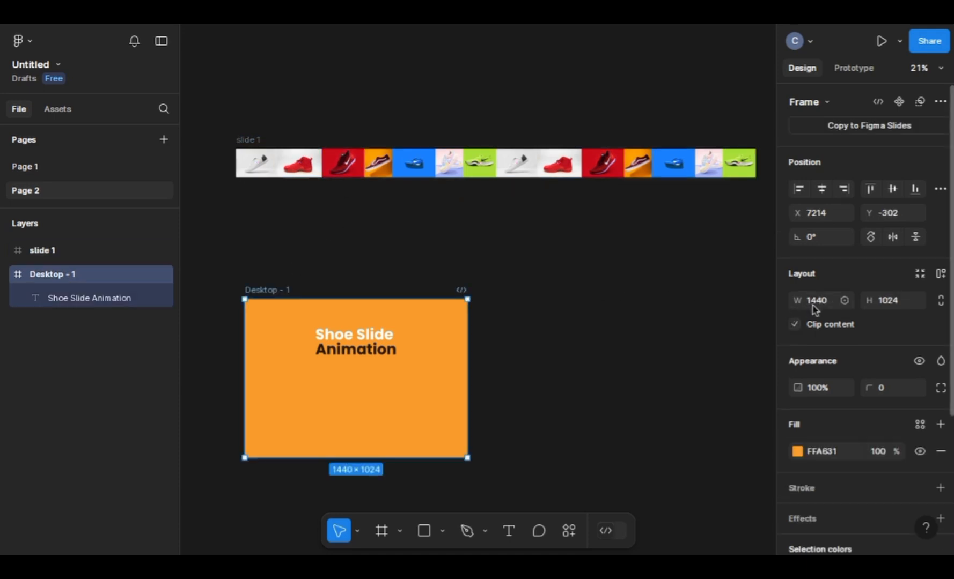
left_click(253, 139)
left_click(825, 278)
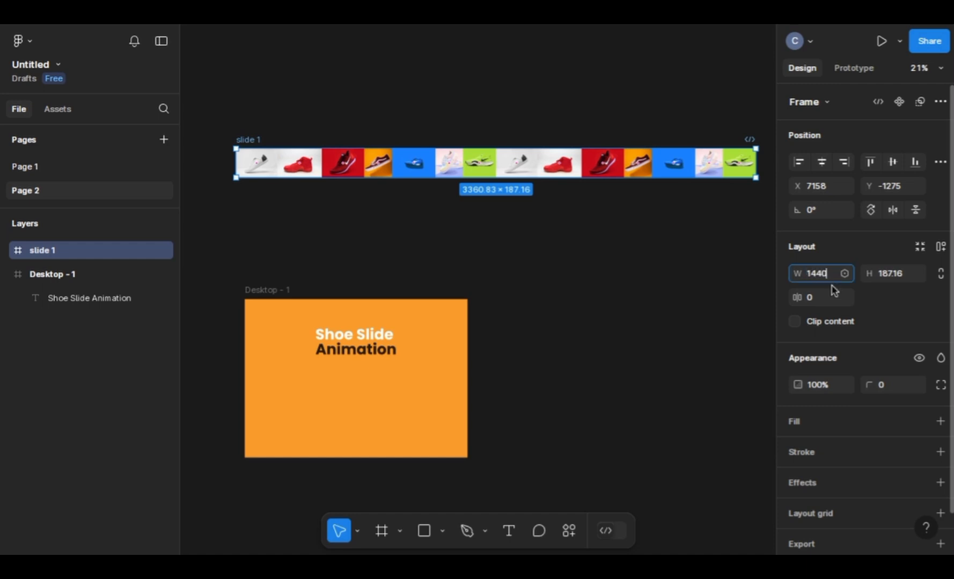
type("1440")
key("Return")
left_click(794, 321)
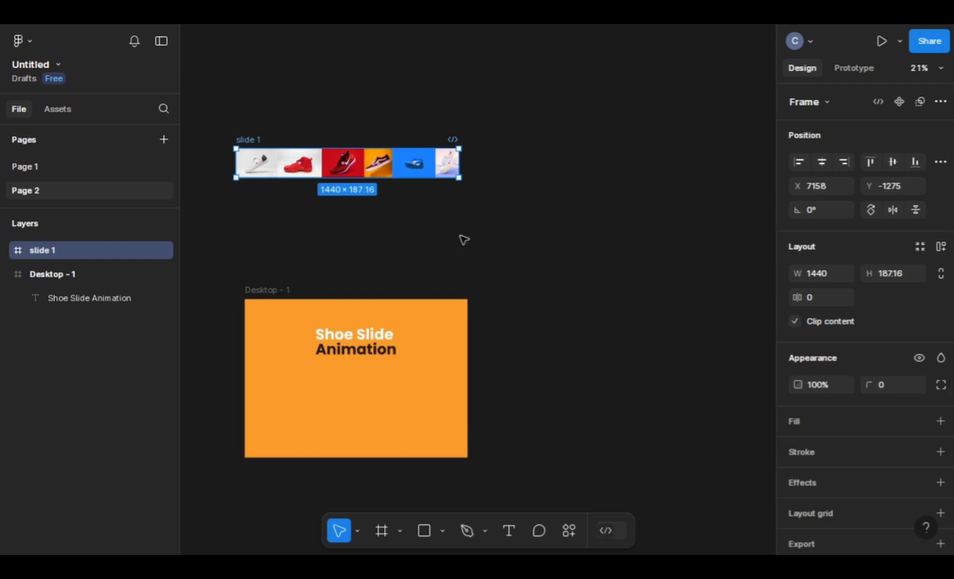
Step: Move the slide 1 frame higher above Desktop - 1 and place a duplicate directly beneath it
left_click_drag(362, 161, 333, 156)
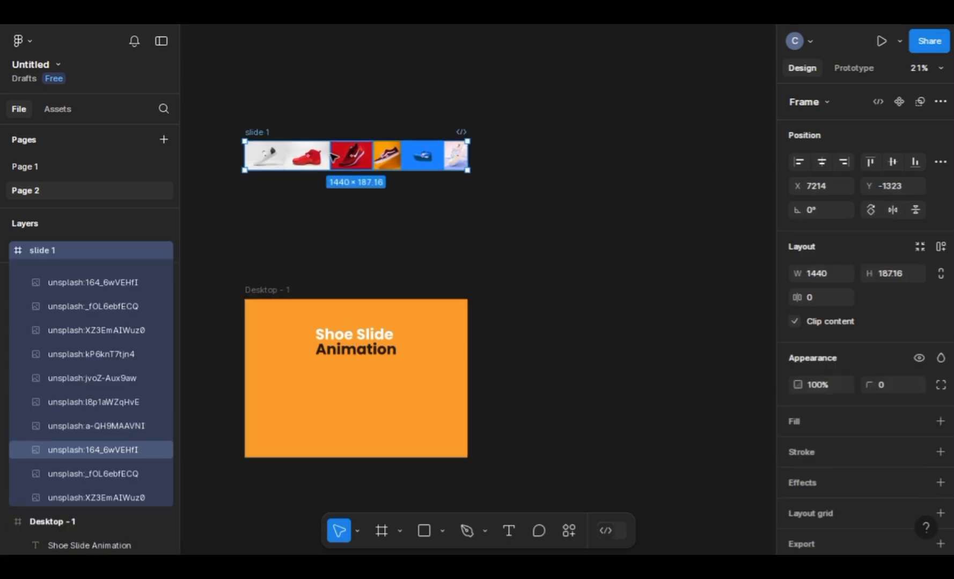
scroll(334, 153, "up", 3)
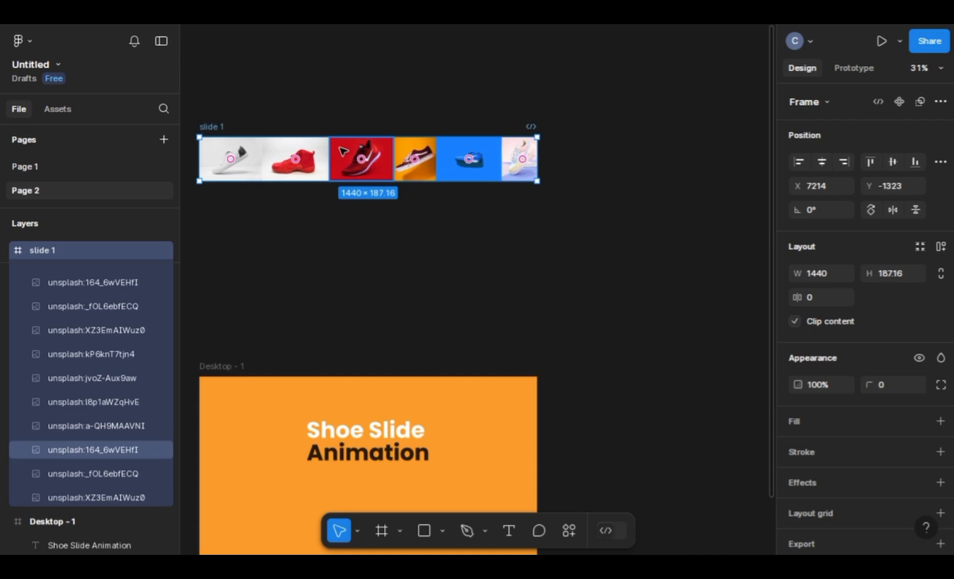
left_click_drag(338, 153, 366, 134)
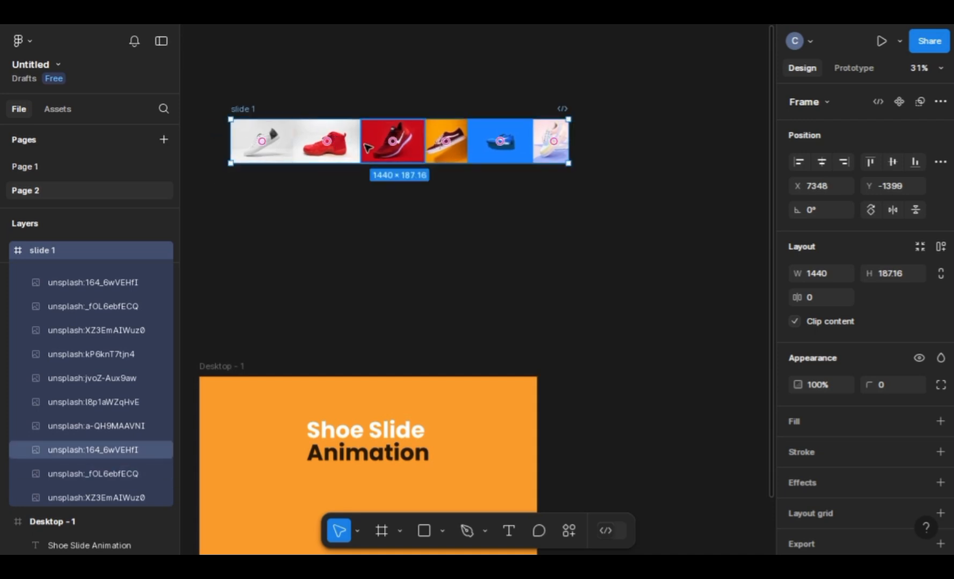
key("alt")
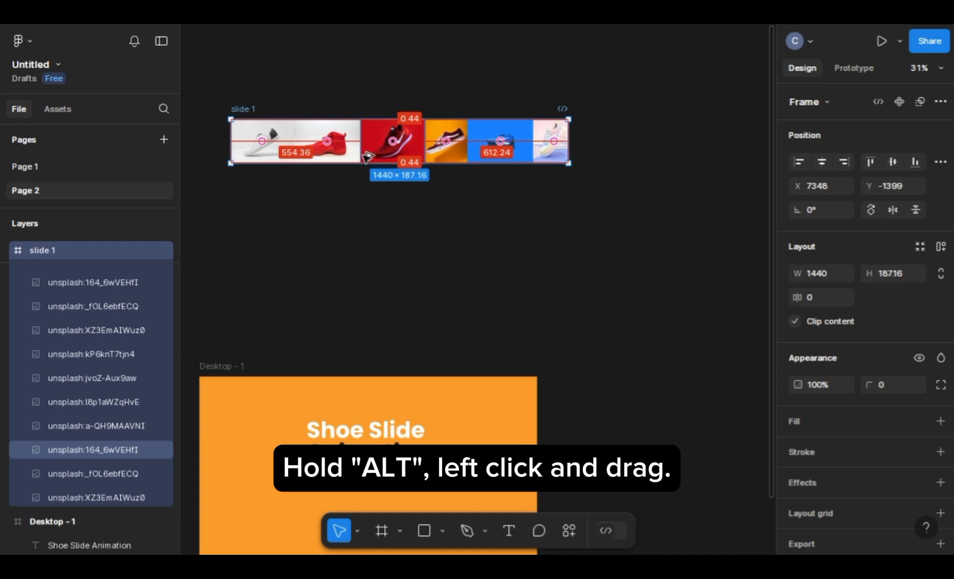
left_click_drag(367, 155, 369, 234)
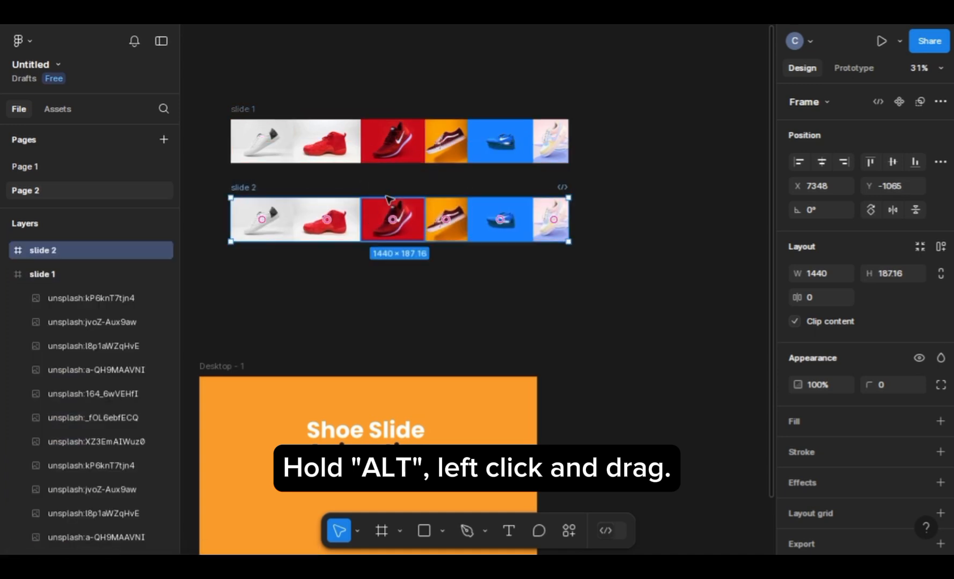
Step: Move both slide frames together so that they line up with the side edges of Desktop - 1
left_click(391, 143, "shift")
left_click(287, 100)
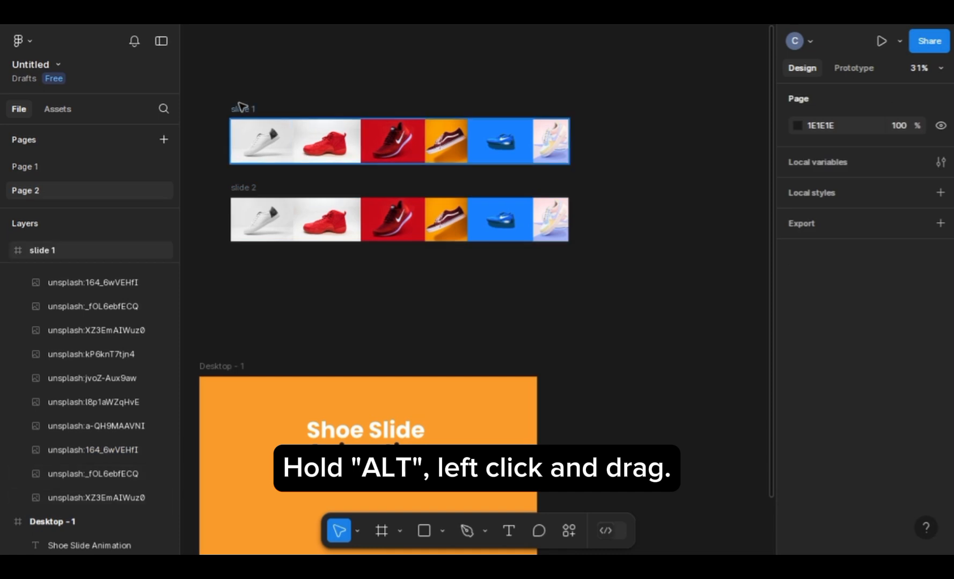
left_click(243, 109)
left_click(244, 188, "shift")
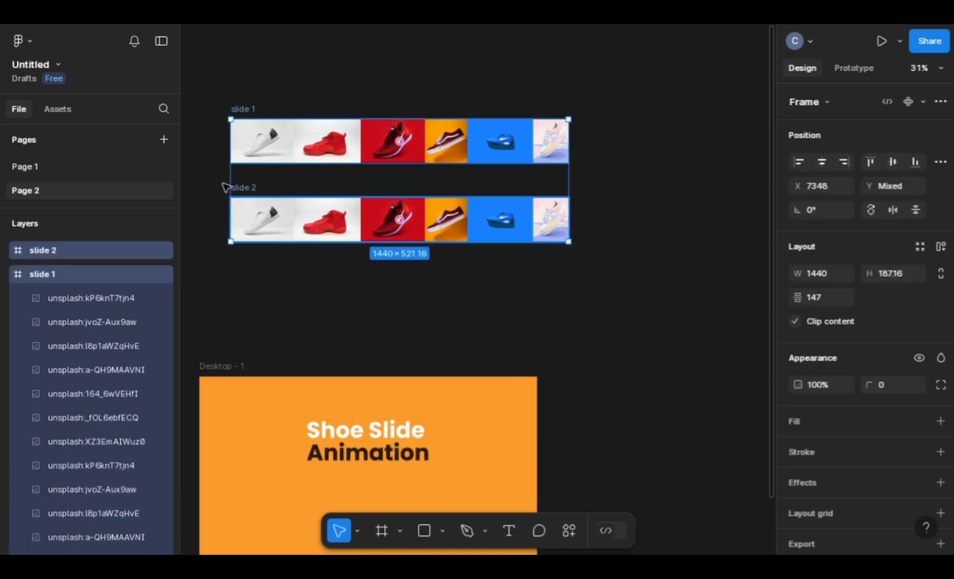
left_click_drag(246, 190, 215, 212)
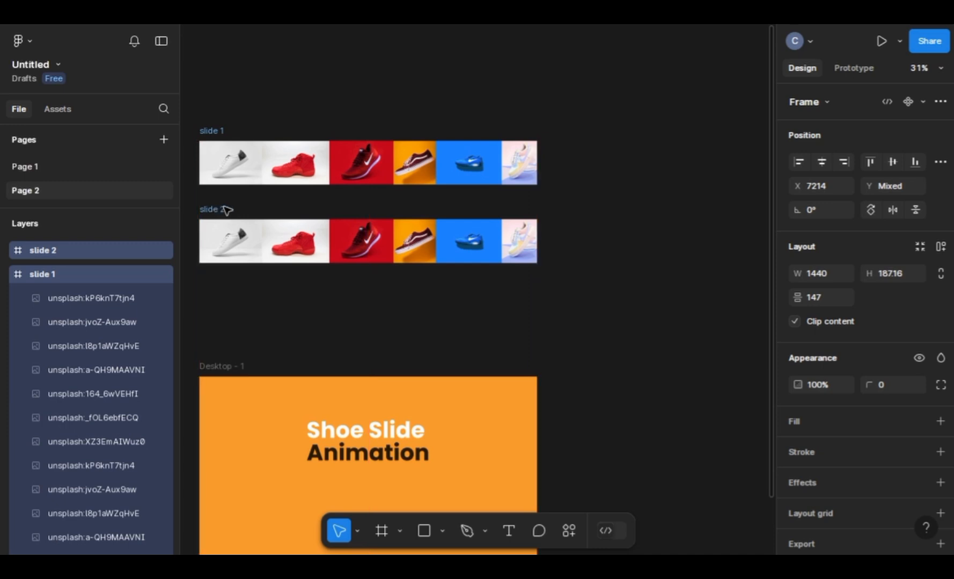
Step: Turn off content clipping on the slide 2 frame to reveal its overflowing images
scroll(319, 215, "down", 1)
scroll(319, 215, "right", 3)
scroll(320, 216, "left", 5)
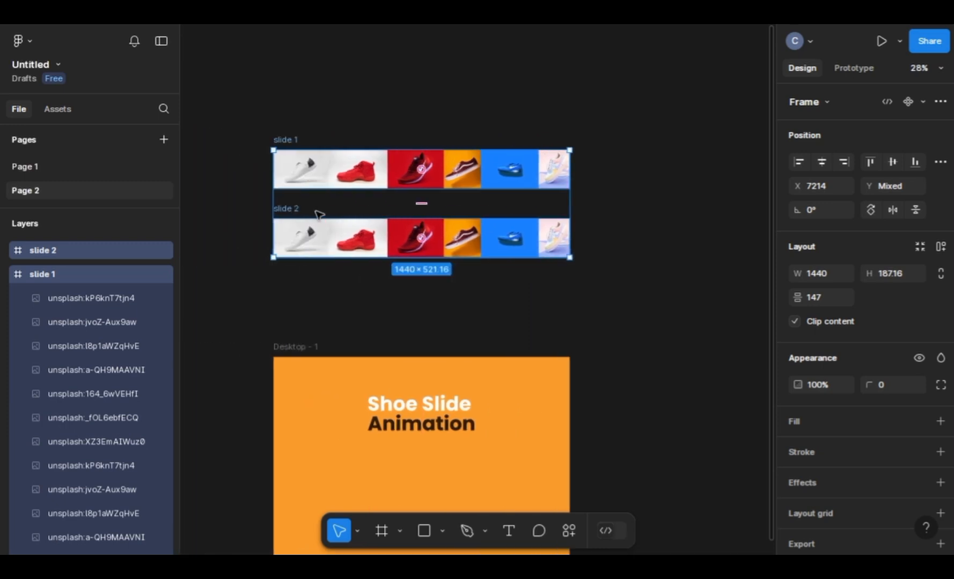
scroll(319, 215, "down", 4)
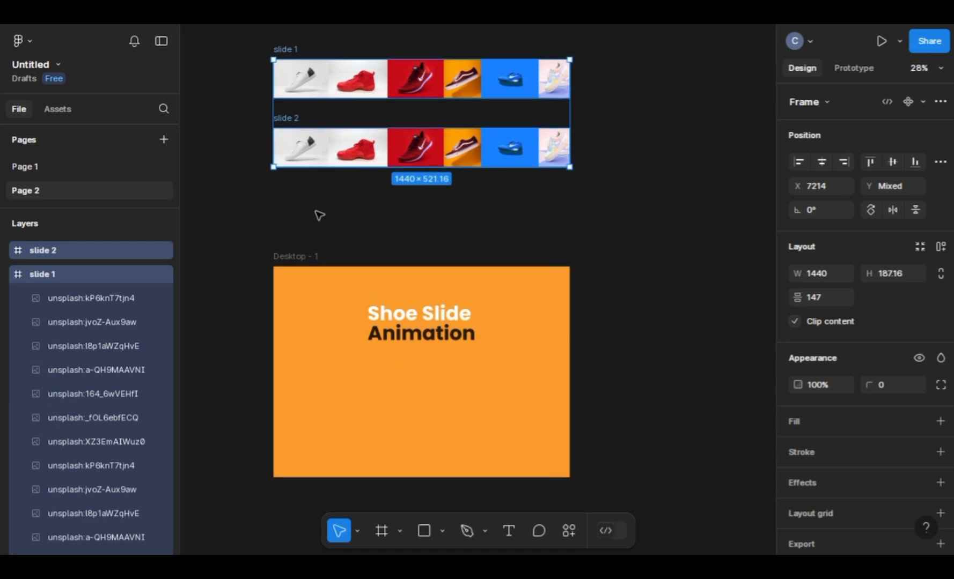
scroll(282, 213, "up", 1)
left_click(251, 217)
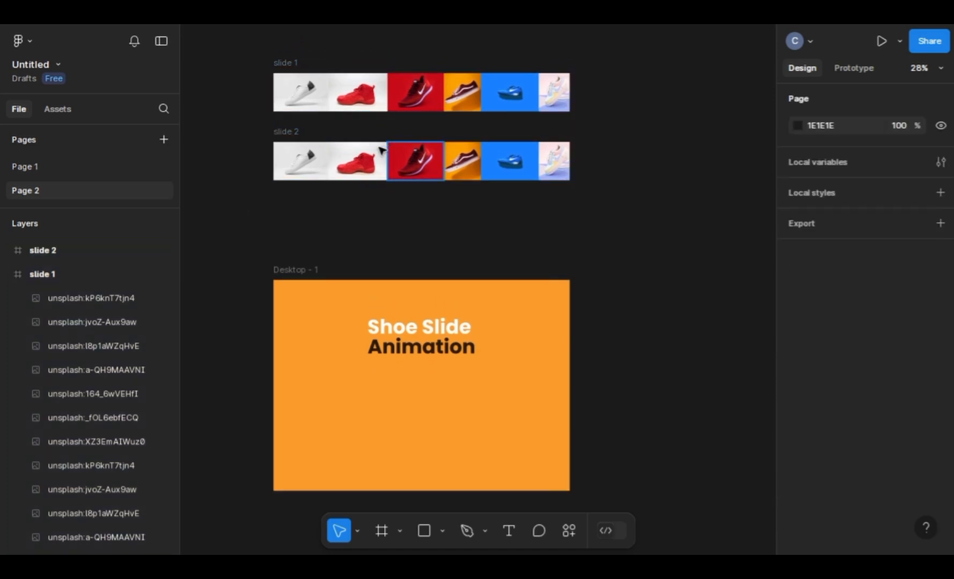
left_click(300, 135)
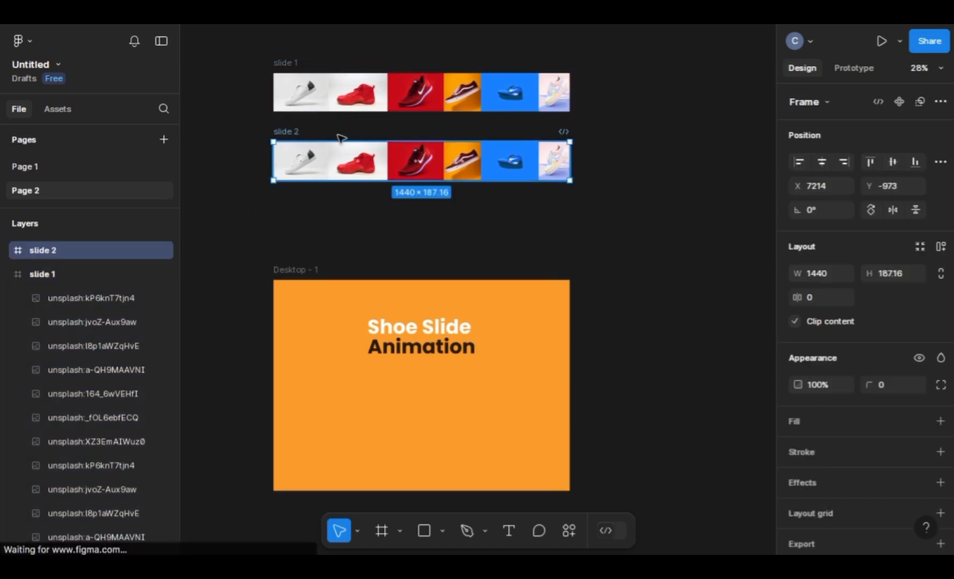
left_click(283, 63)
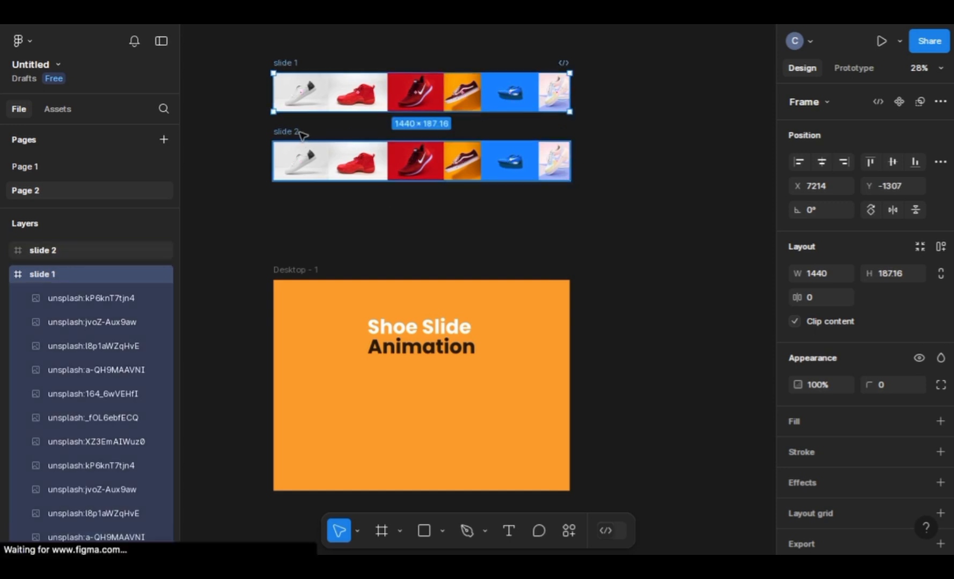
left_click(301, 134)
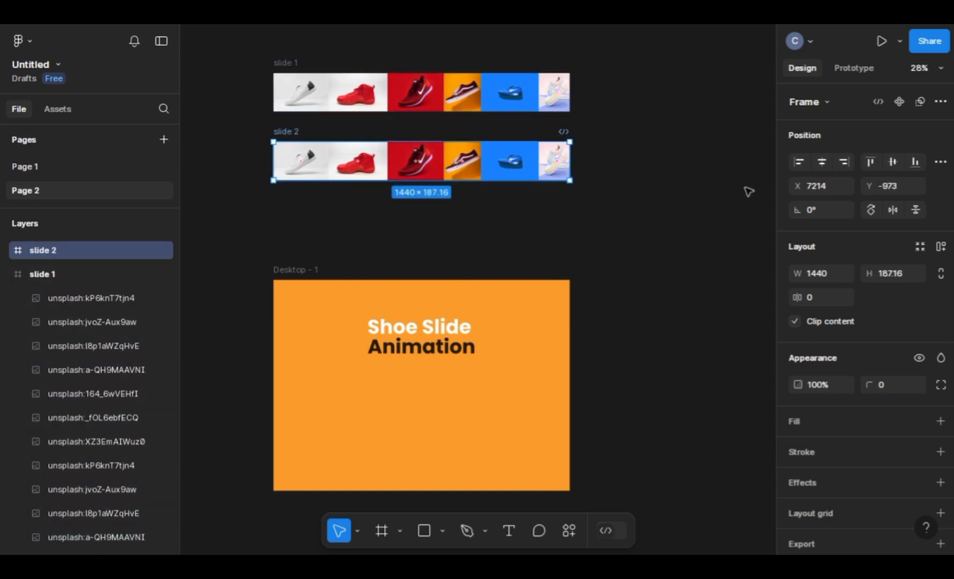
left_click(794, 321)
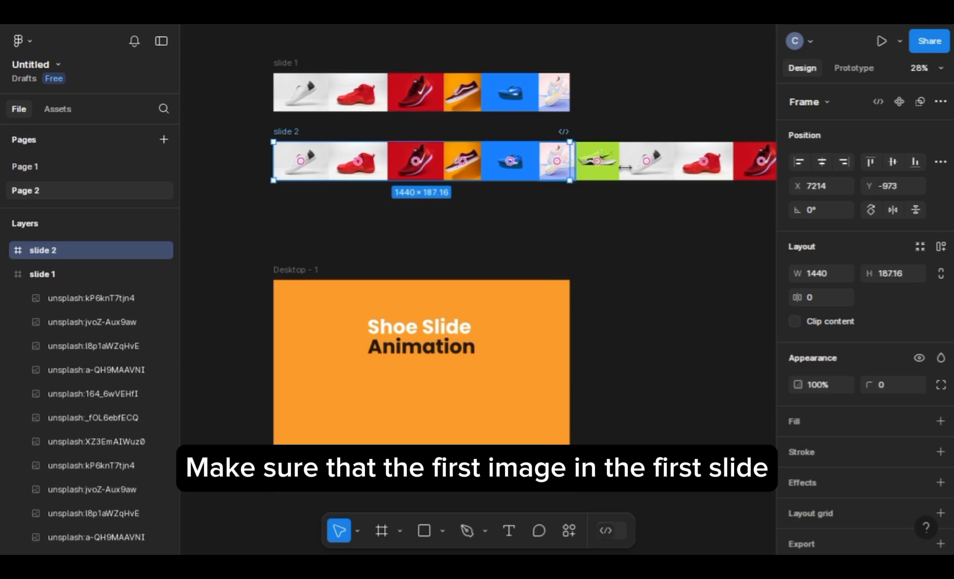
left_click(620, 123)
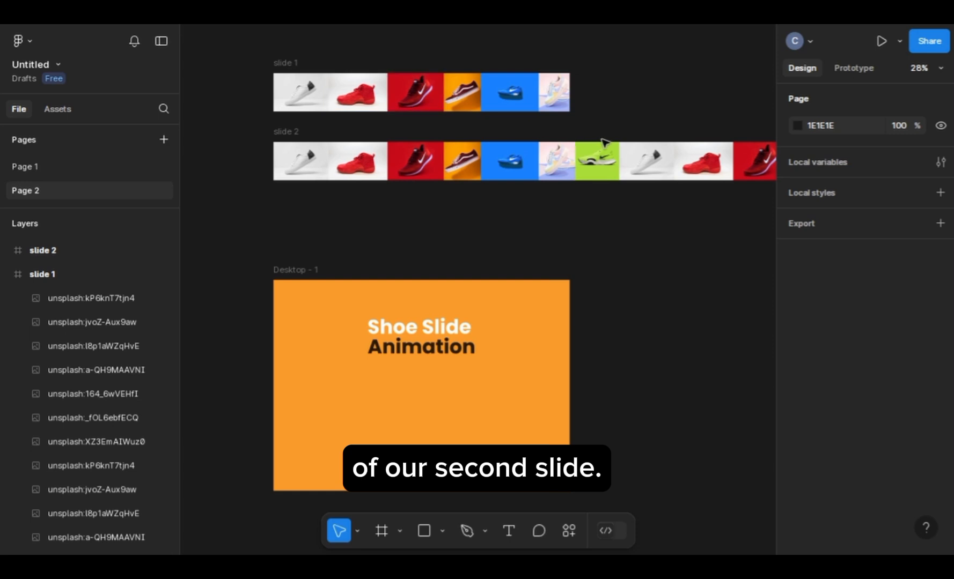
Step: Shift all the images inside slide 2 to the left until the second white shoe starts at the frame's left edge
left_click(282, 134)
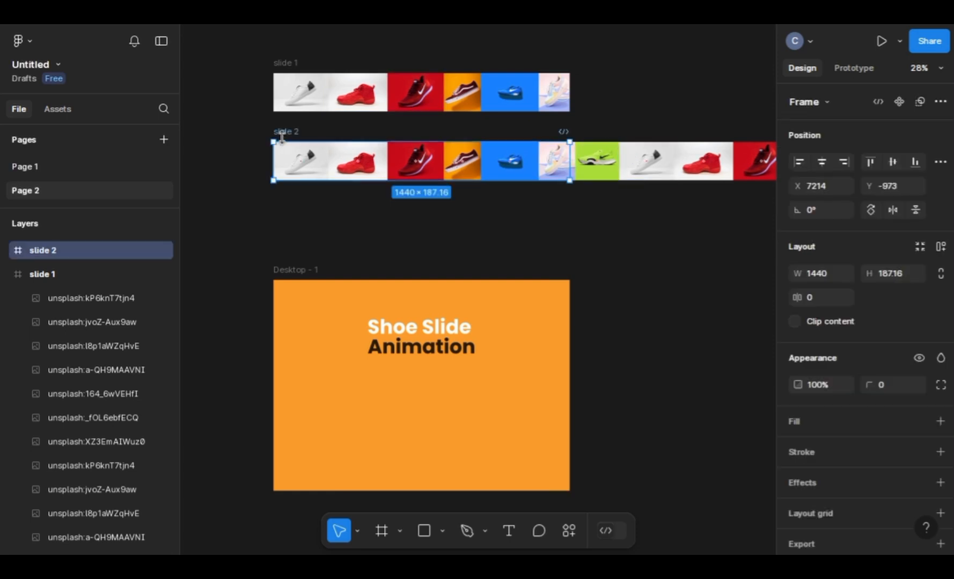
left_click(6, 274)
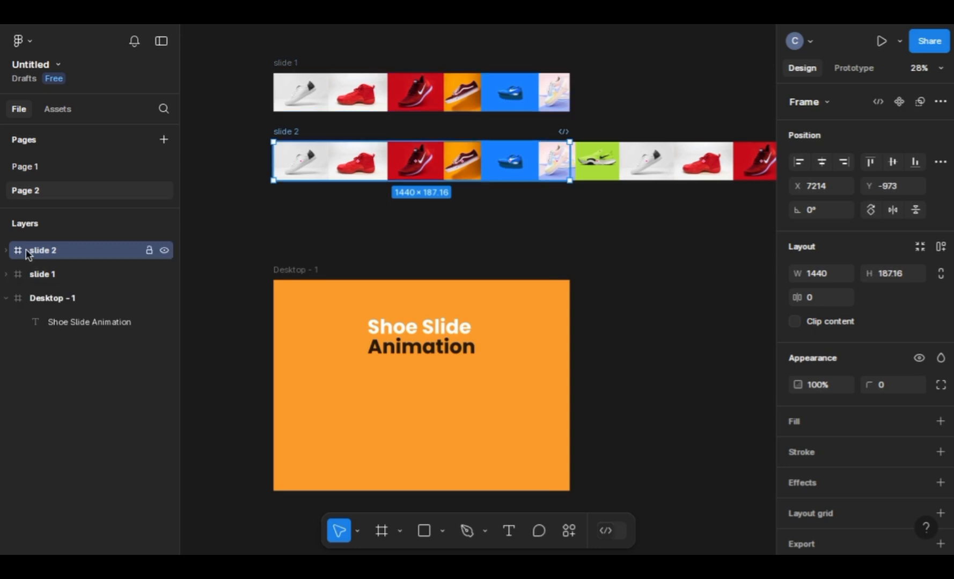
key("Return")
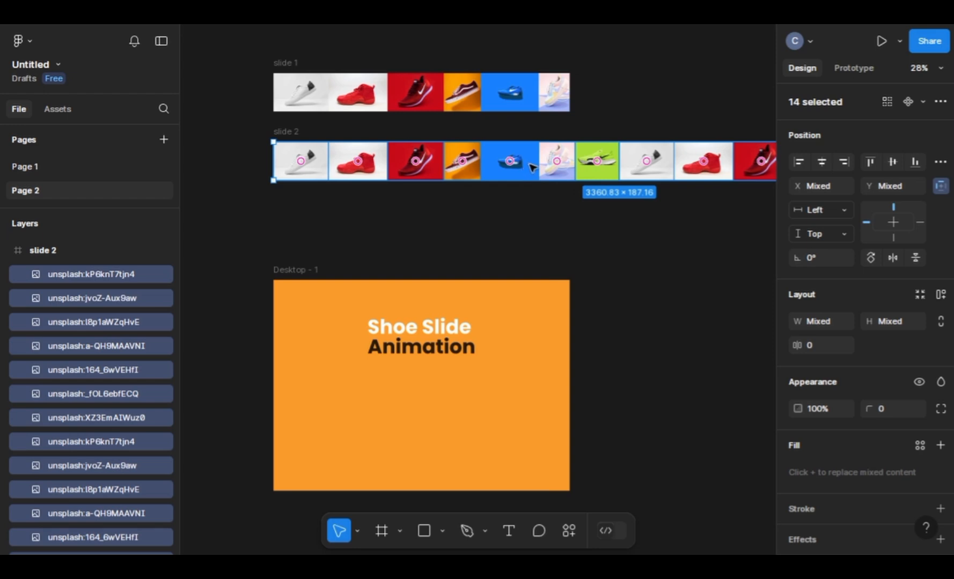
left_click_drag(520, 166, 331, 155)
left_click_drag(454, 161, 309, 154)
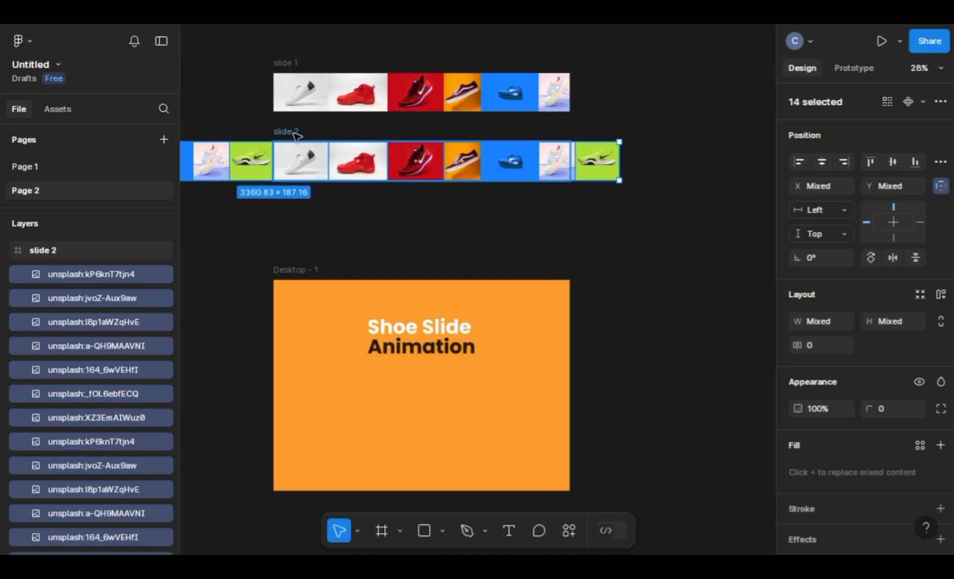
left_click(293, 134)
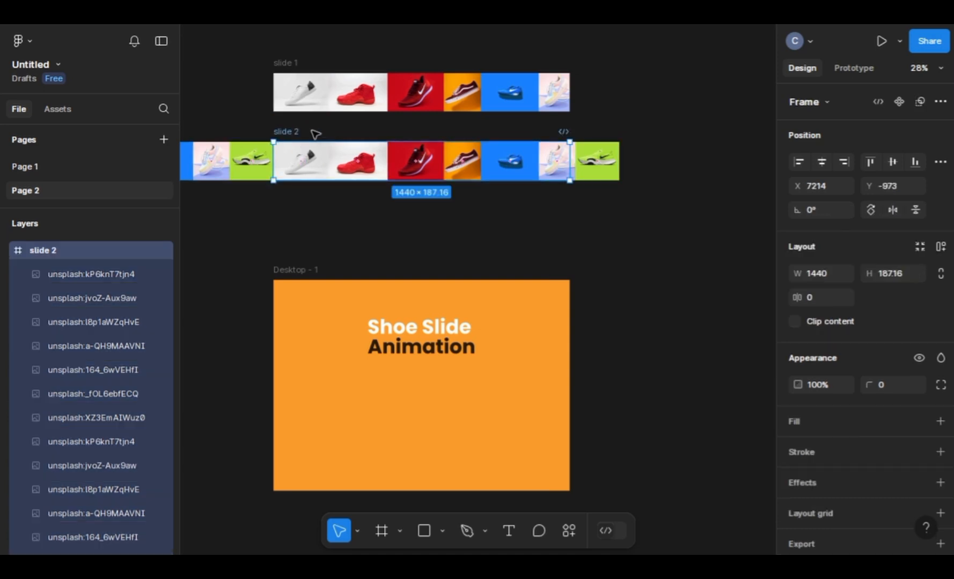
Step: Turn content clipping back on for slide 2, and combine the slide 1 and slide 2 frames into a component set
left_click(794, 322)
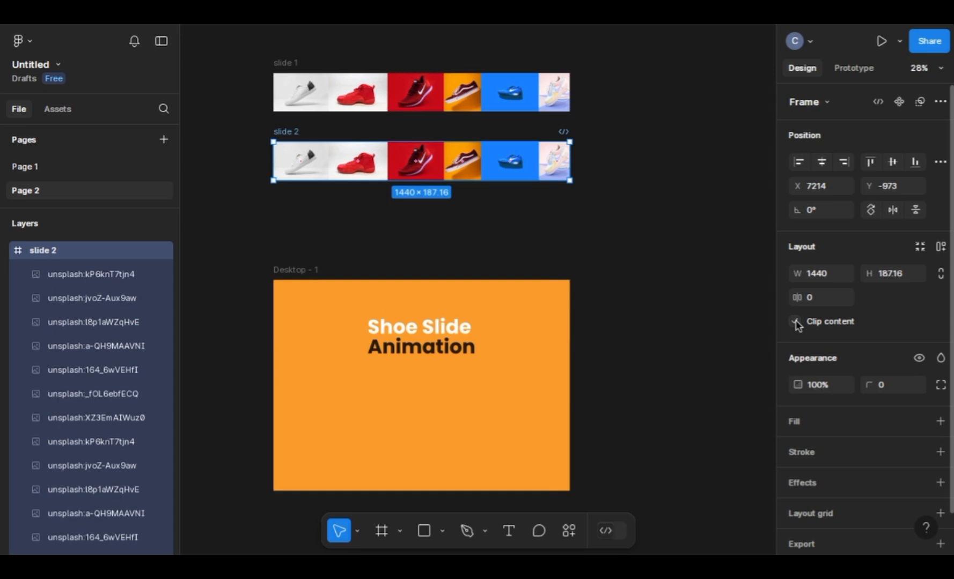
left_click(609, 240)
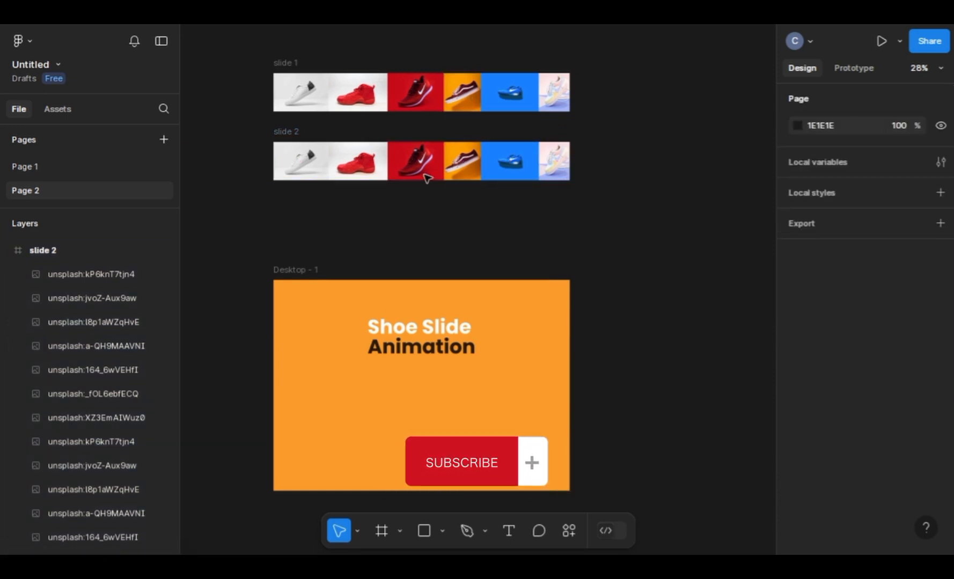
left_click(274, 63)
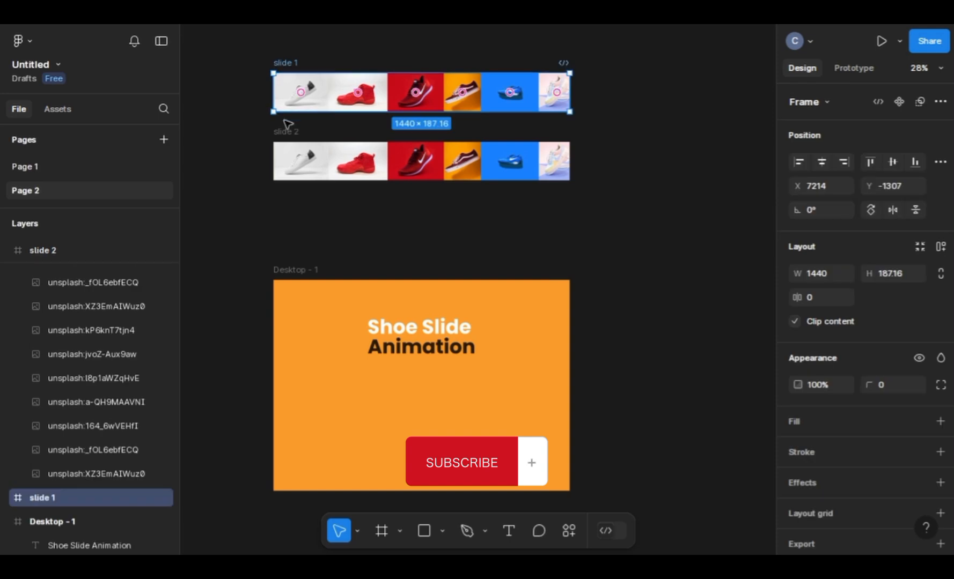
left_click(284, 132, "shift")
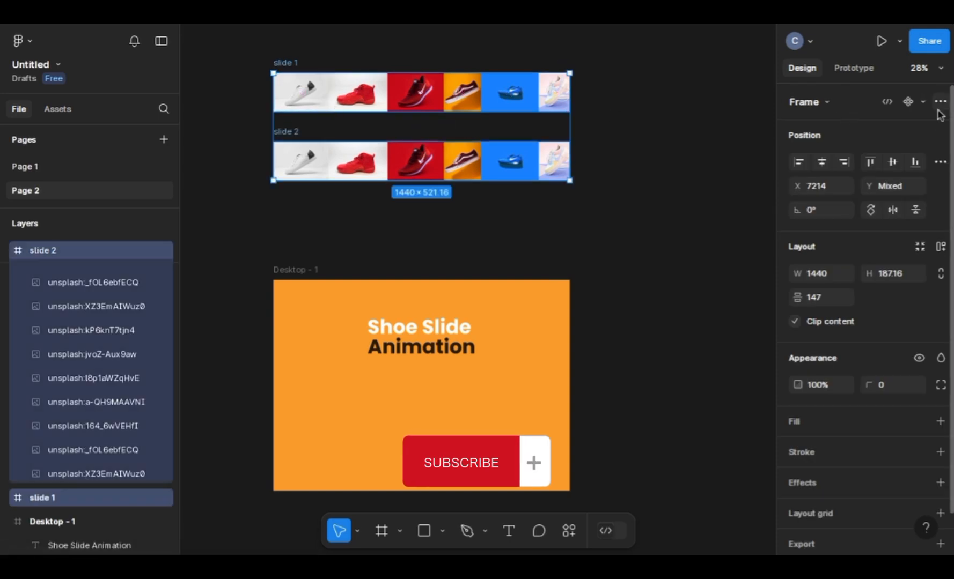
left_click(941, 162)
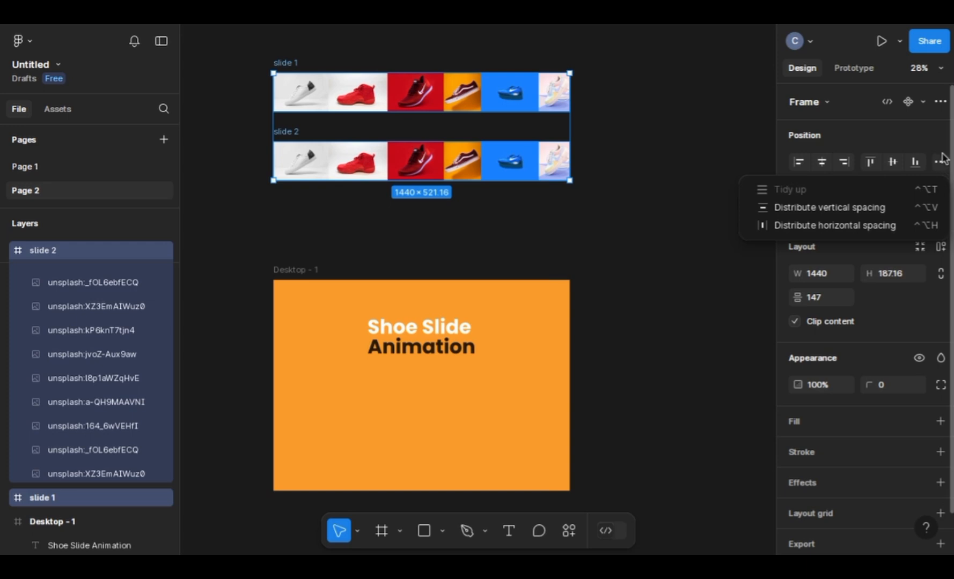
left_click(943, 142)
left_click(941, 102)
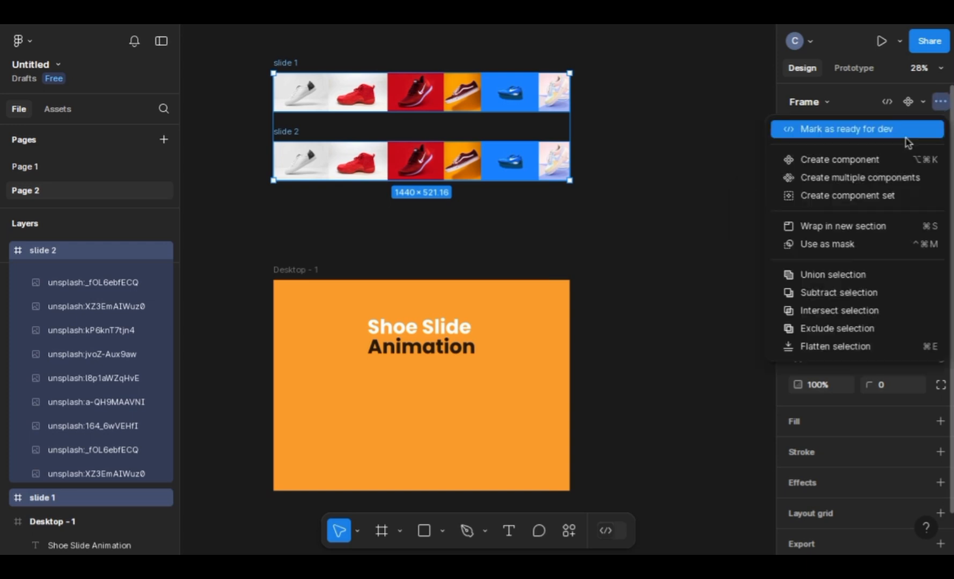
left_click(863, 197)
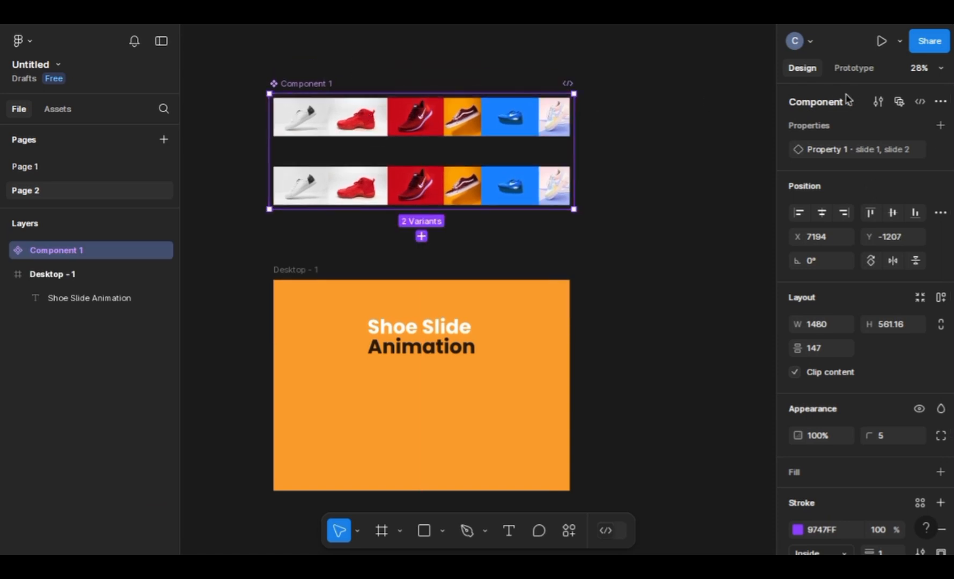
Step: Add a prototype interaction from the slide 1 variant that changes to slide 2 after a delay of 1 ms
left_click(850, 68)
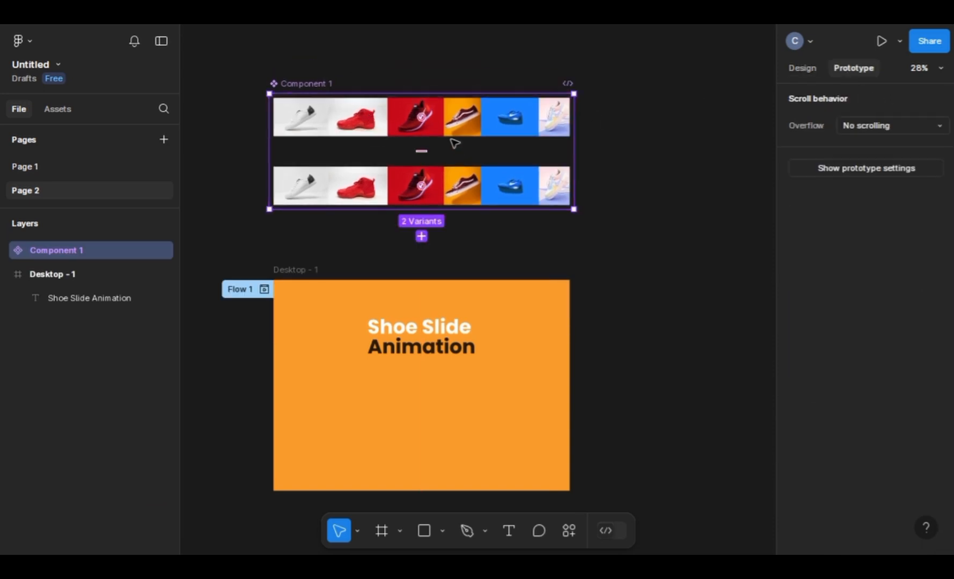
left_click(504, 123)
left_click_drag(423, 137, 427, 174)
left_click_drag(443, 211, 614, 118)
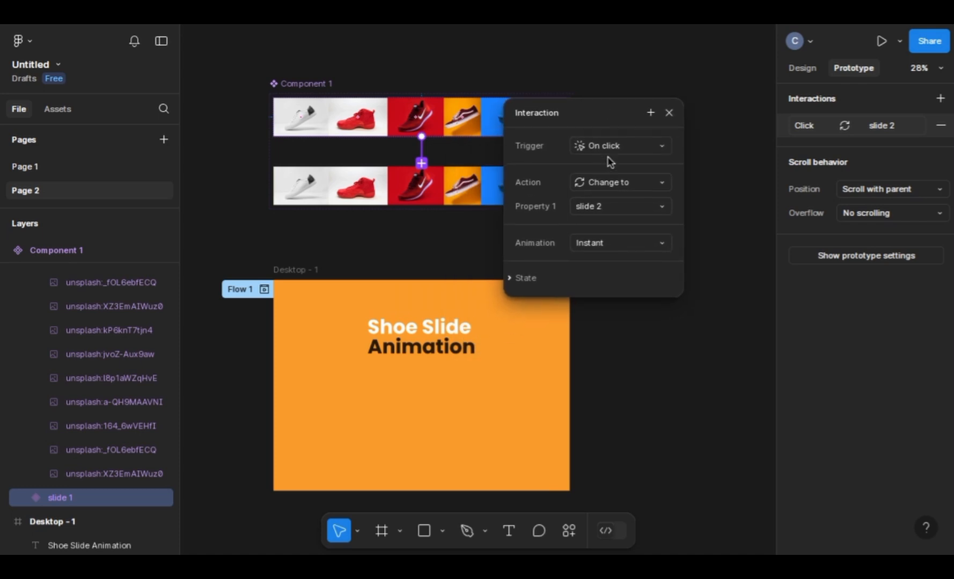
left_click(625, 153)
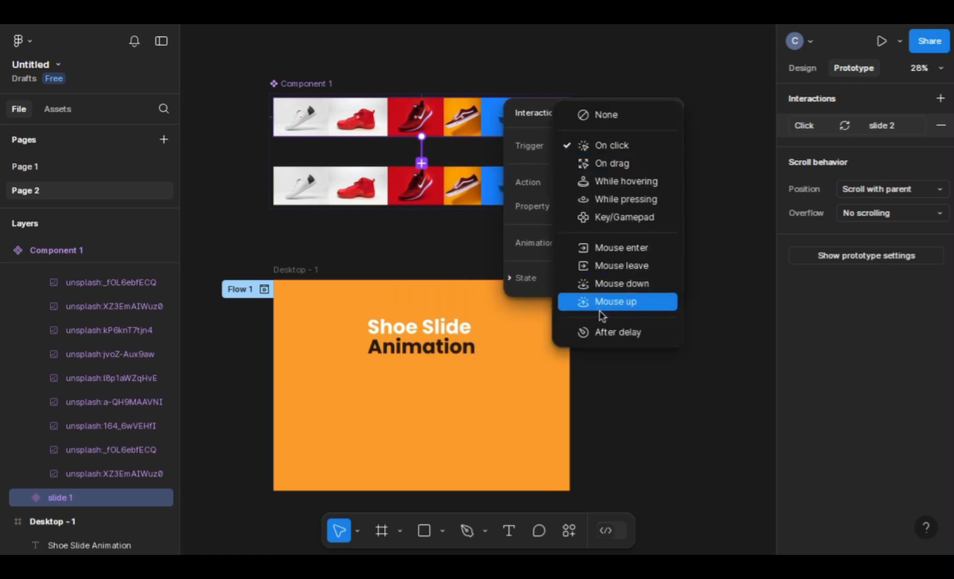
left_click(602, 329)
left_click(630, 174)
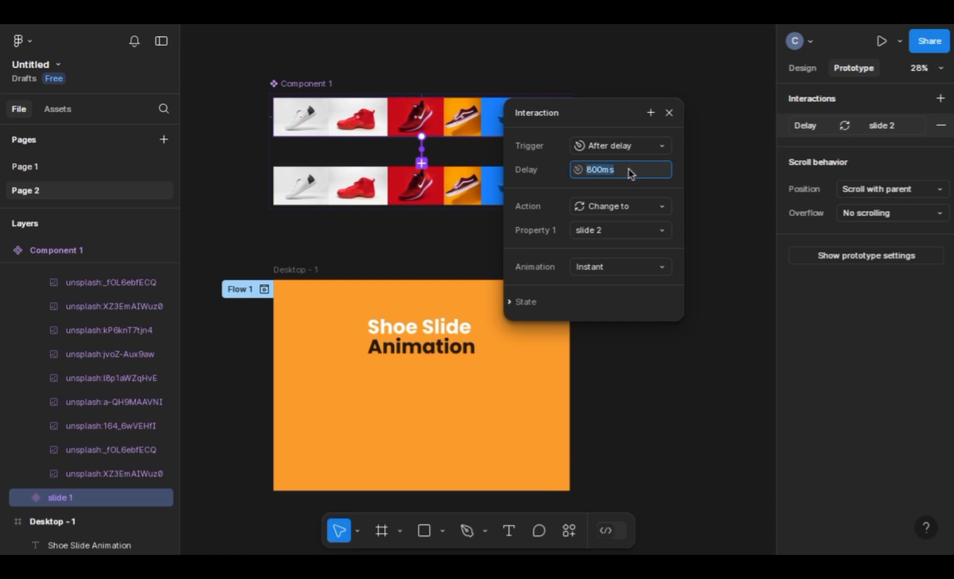
type("1")
Step: Set the slide 1 interaction's animation to Smart animate with a Linear curve and a 10000 ms duration
left_click(616, 267)
left_click(606, 299)
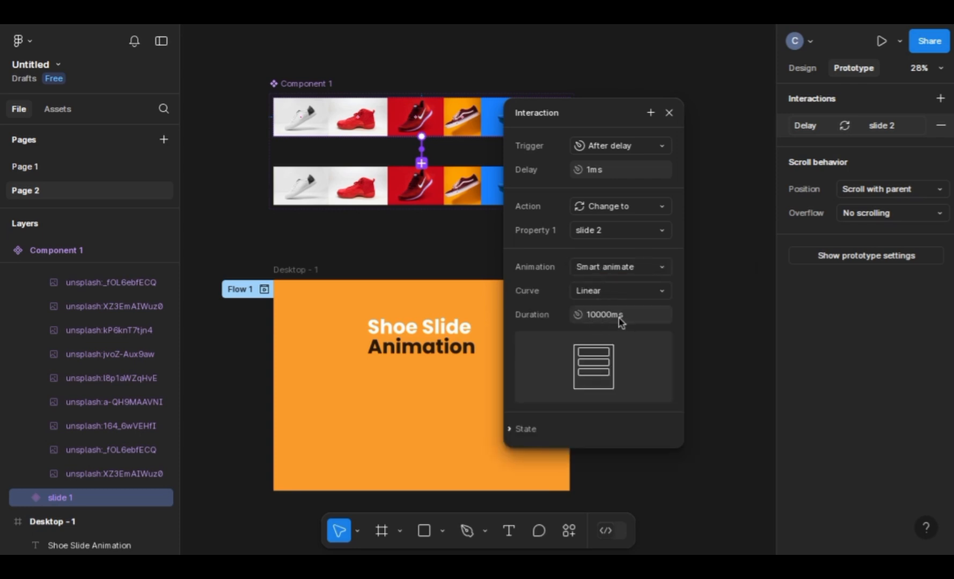
left_click(603, 321)
left_click(621, 315)
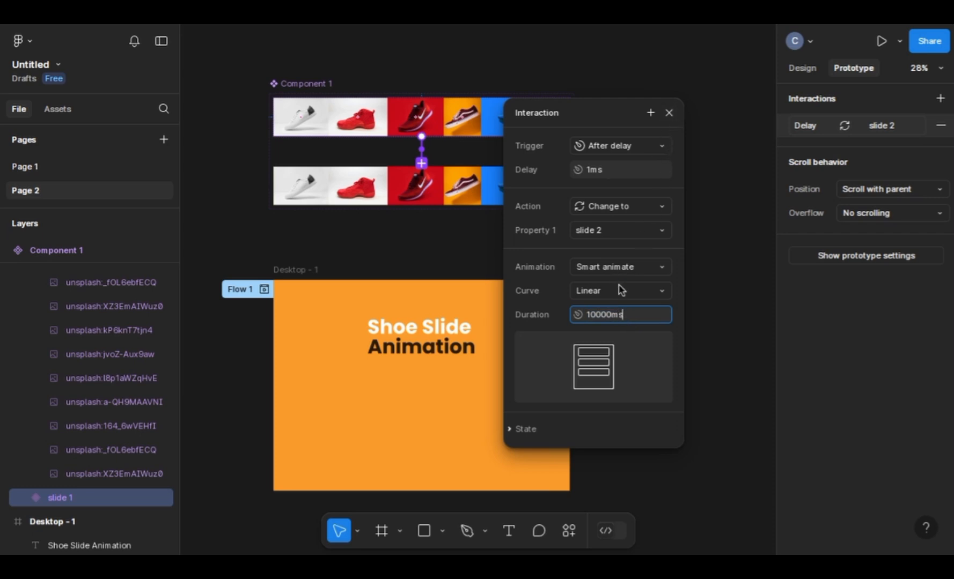
left_click(669, 112)
Step: Add a prototype interaction from the slide 2 variant that changes back to slide 1 after a delay of 1 ms
left_click(436, 170)
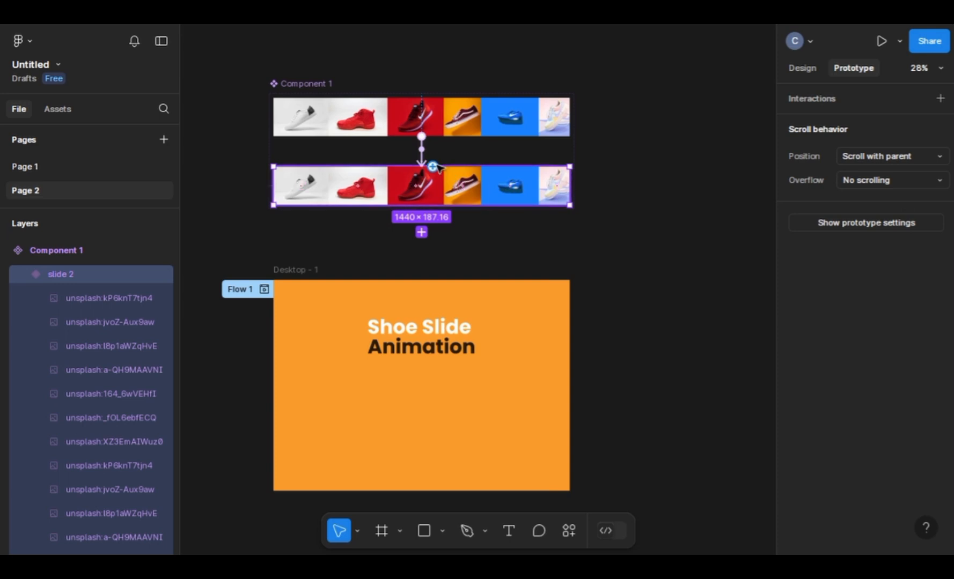
left_click_drag(437, 166, 453, 124)
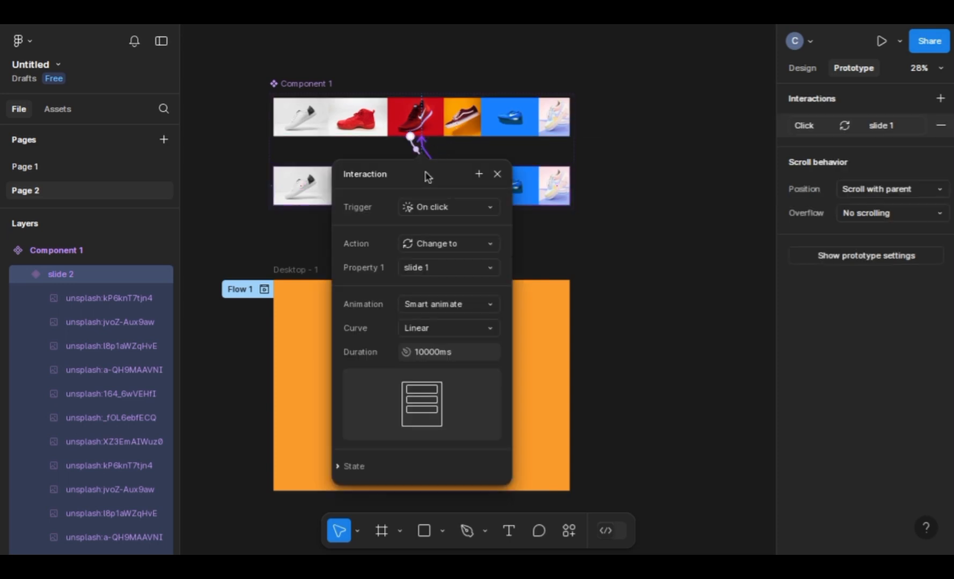
left_click_drag(427, 177, 645, 91)
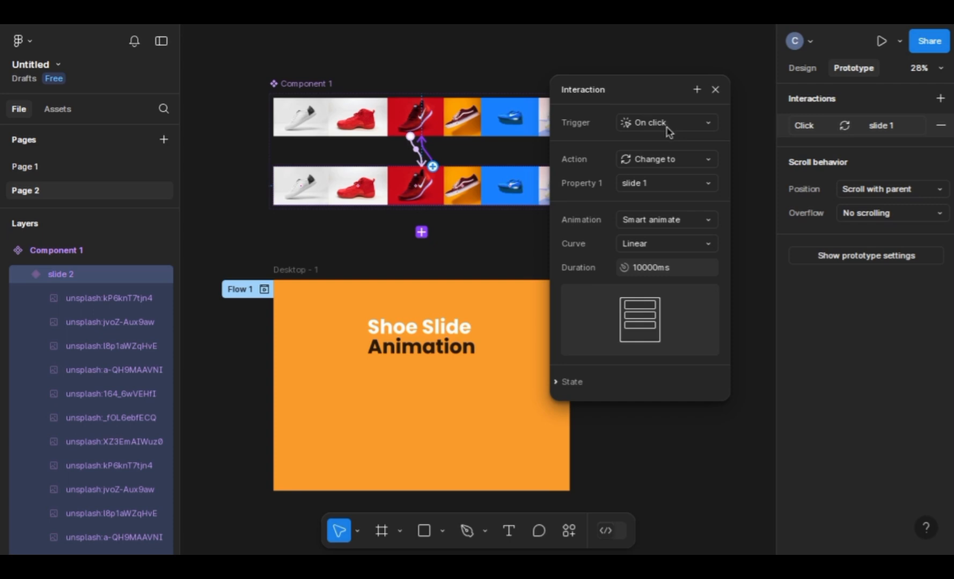
left_click(684, 126)
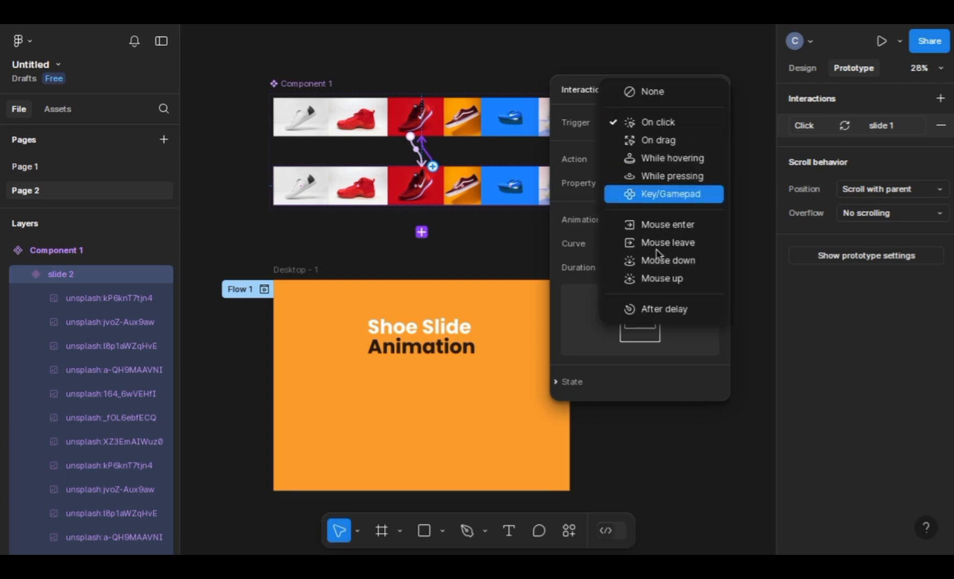
left_click(649, 308)
left_click(648, 148)
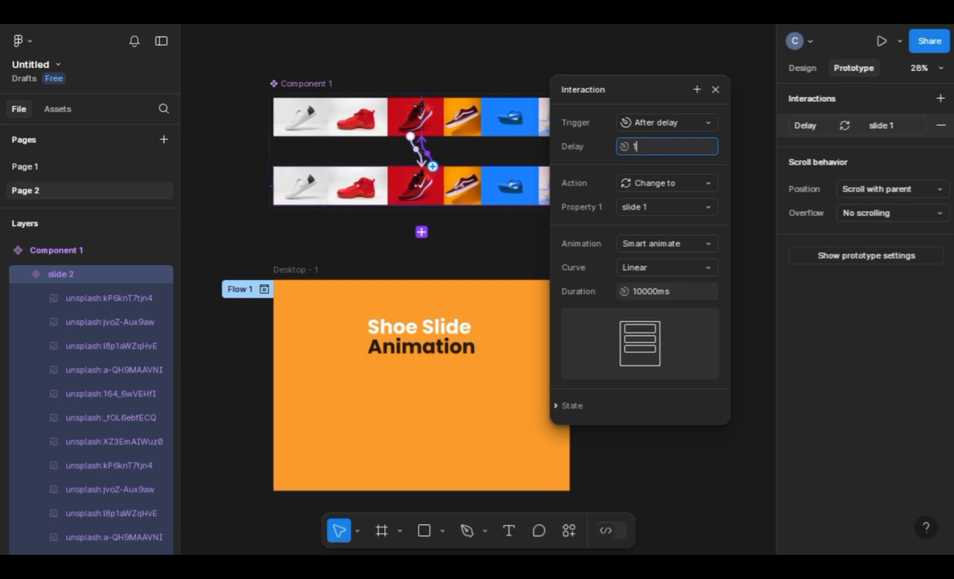
type("1")
Step: Set the animation of the slide 2 interaction to Instant and close its settings
left_click(664, 251)
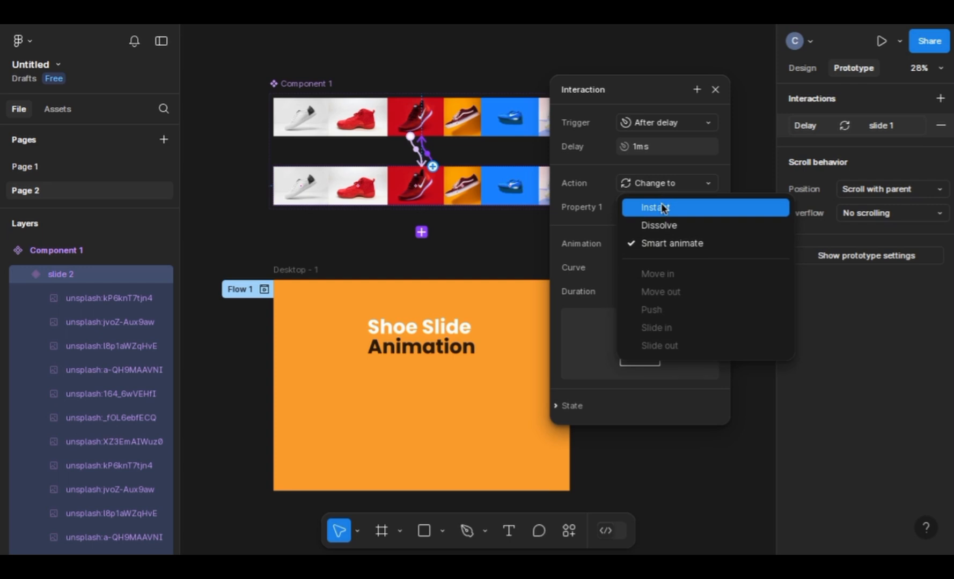
left_click(661, 202)
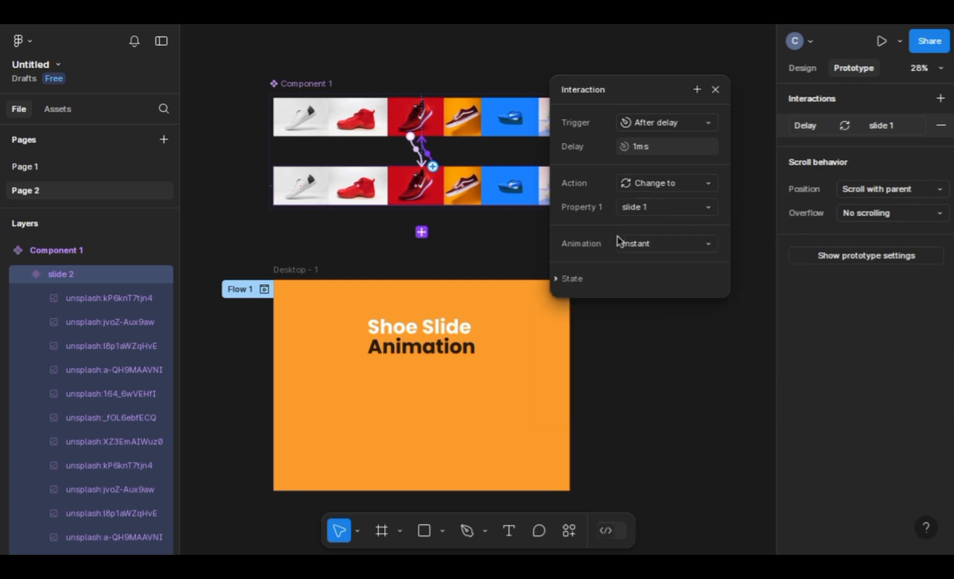
left_click(713, 90)
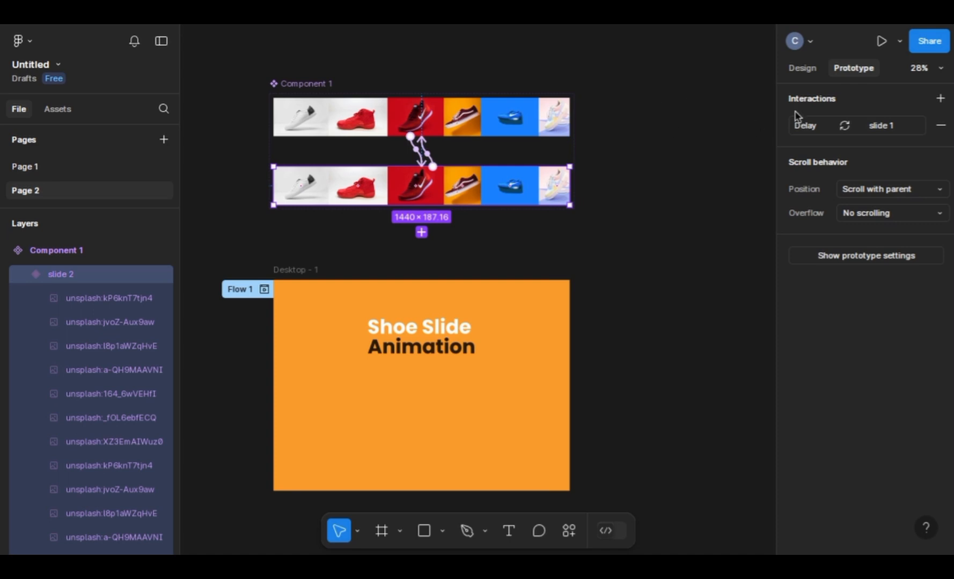
Step: Rename the component set containing both slide variants as special 1
left_click(803, 68)
left_click(325, 84)
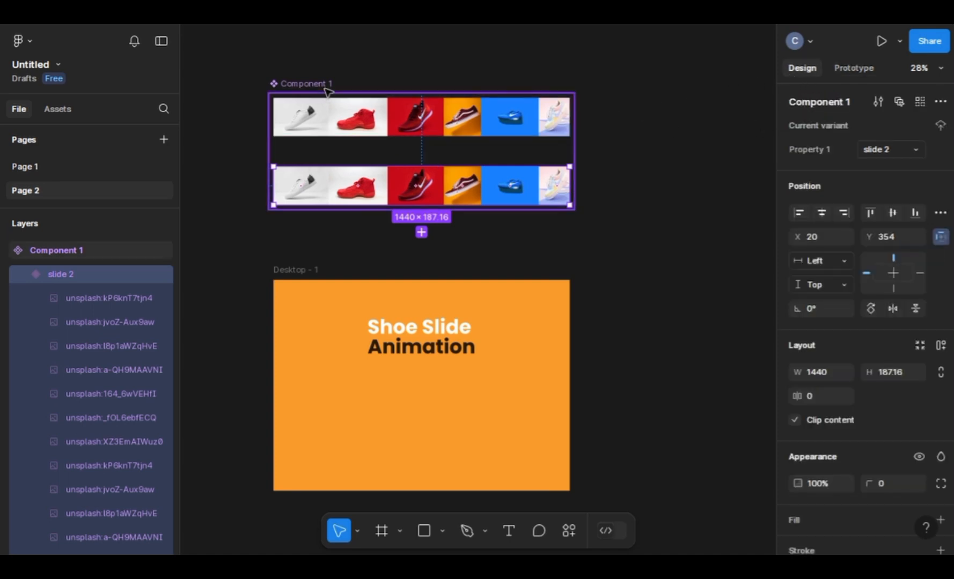
double_click(325, 84)
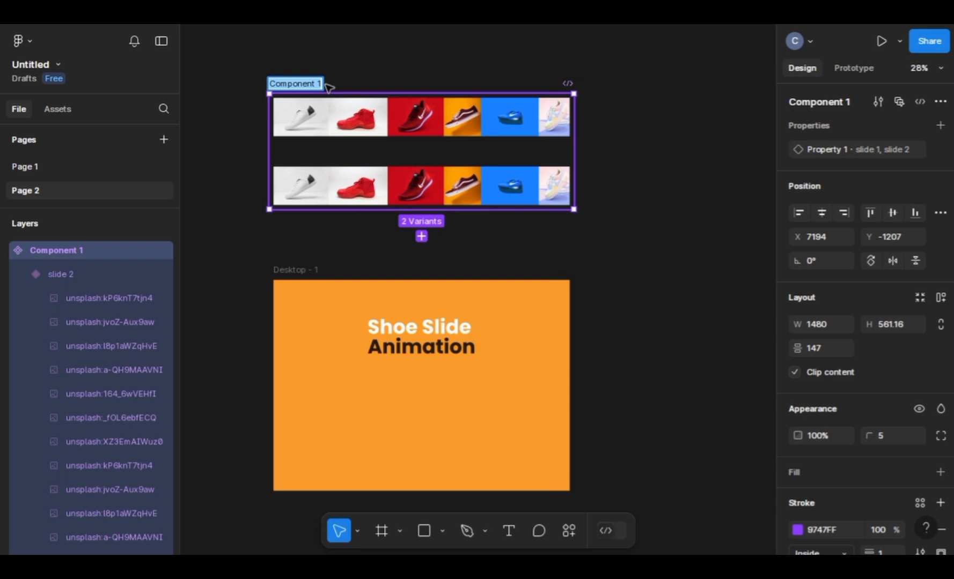
type("special")
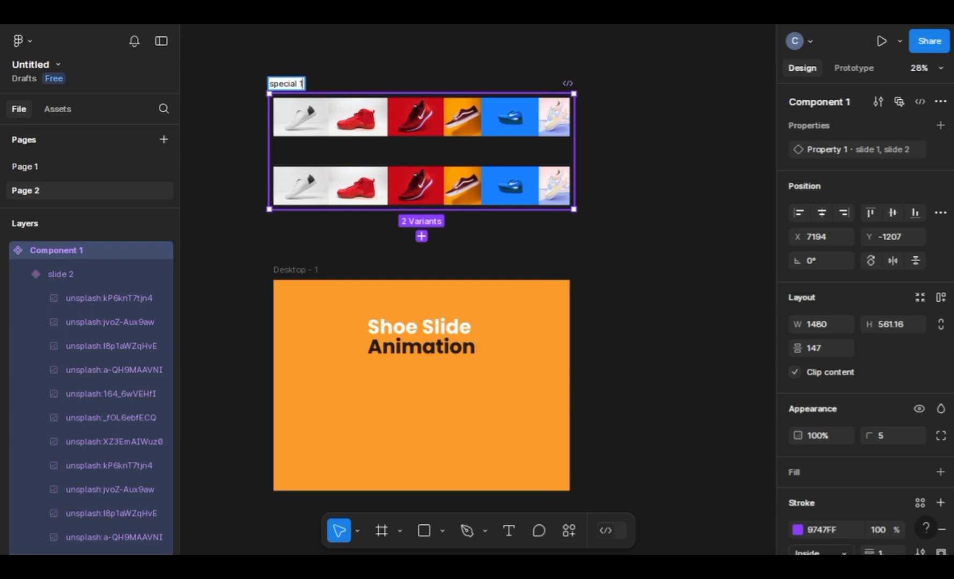
key("Return")
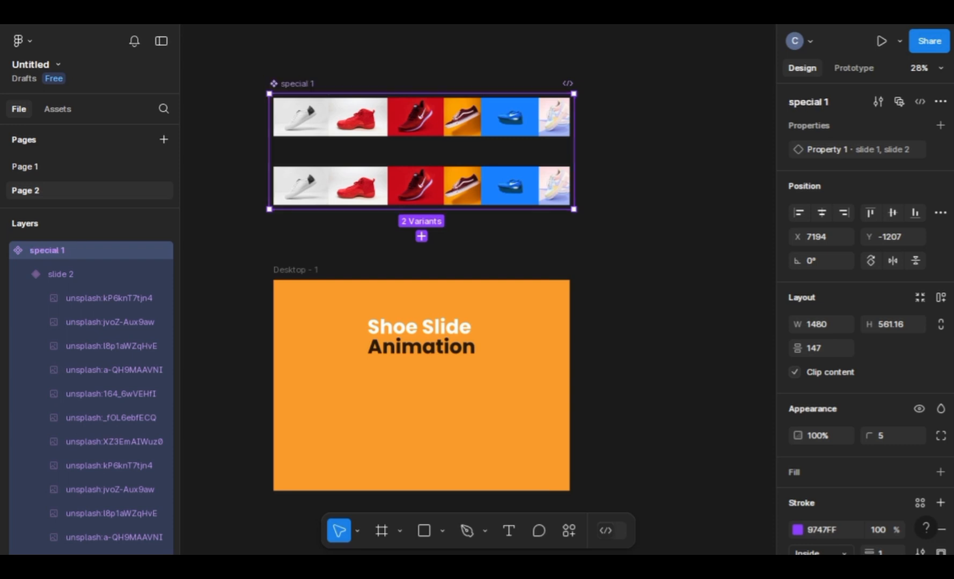
Step: Search the assets for special and place an instance of special 1 on Desktop - 1 below the Shoe Slide Animation title
left_click(58, 110)
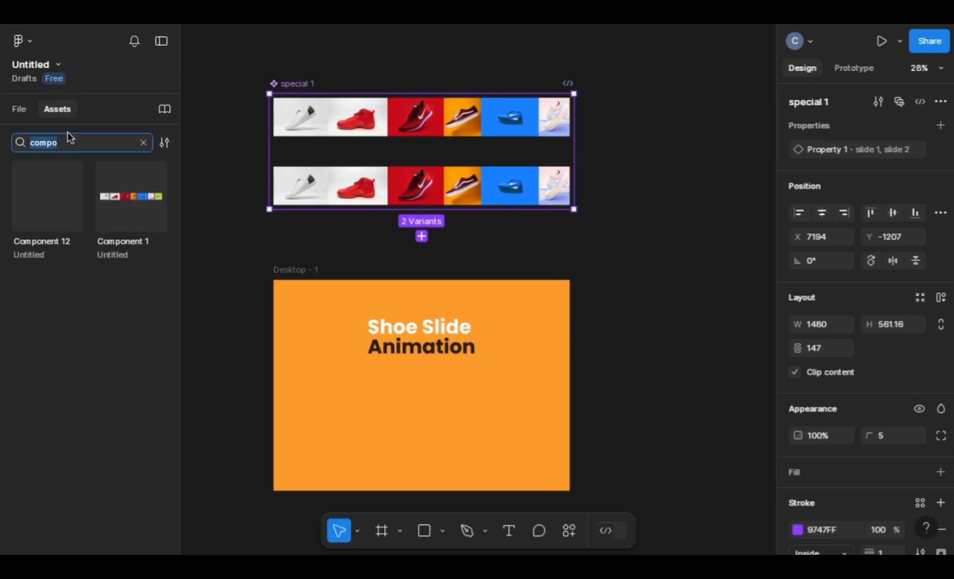
type("special")
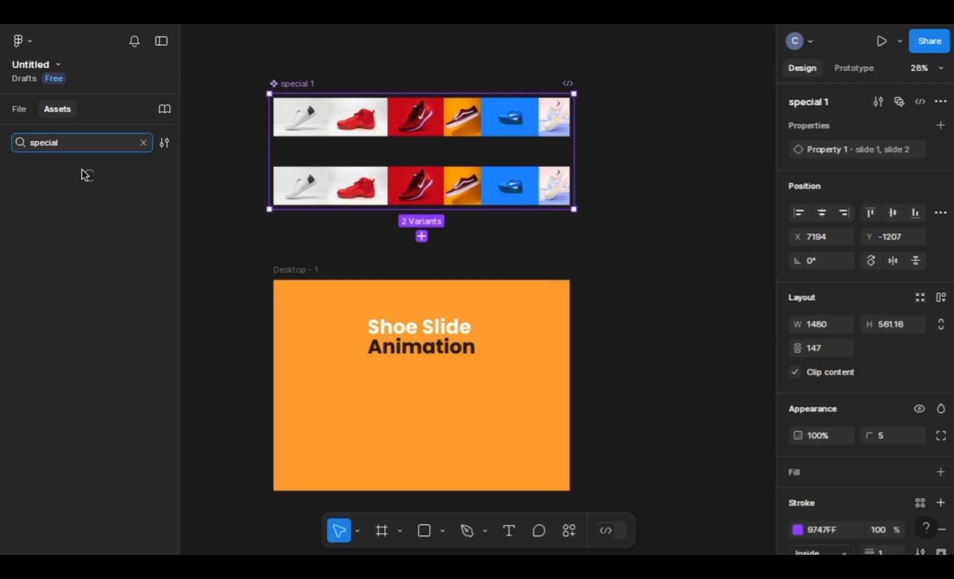
left_click_drag(79, 184, 392, 370)
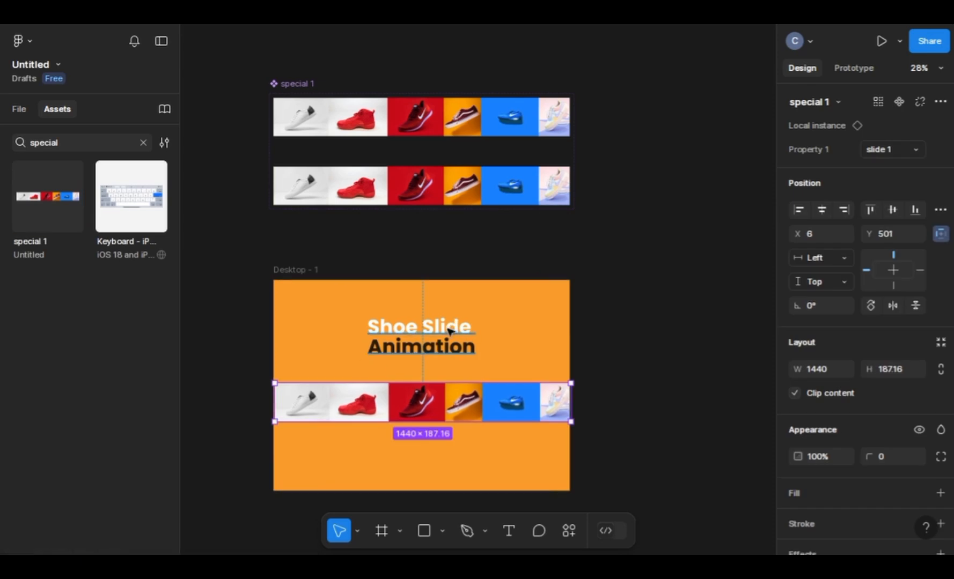
left_click(728, 208)
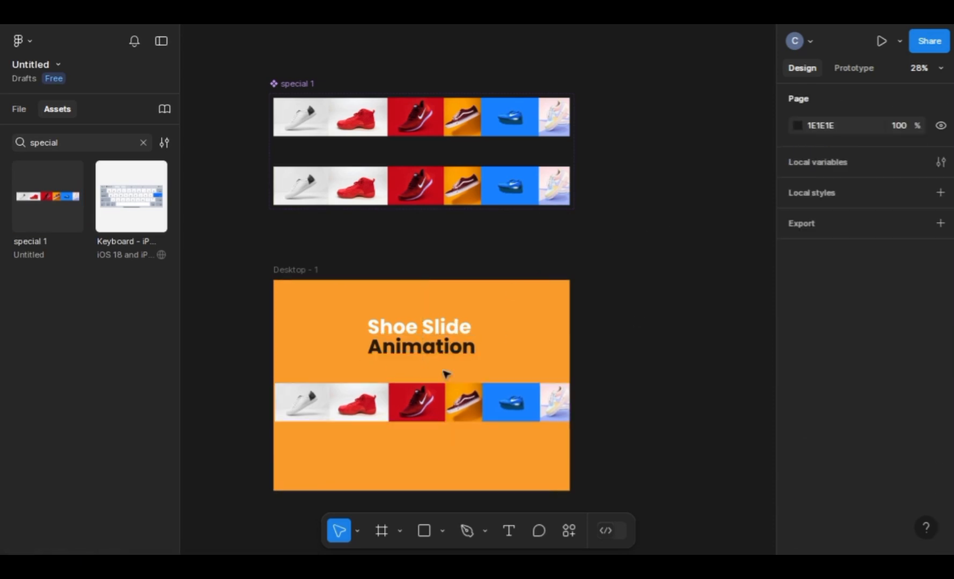
Step: Center the special 1 instance horizontally within Desktop - 1 and return to the page's layers
left_click(543, 400)
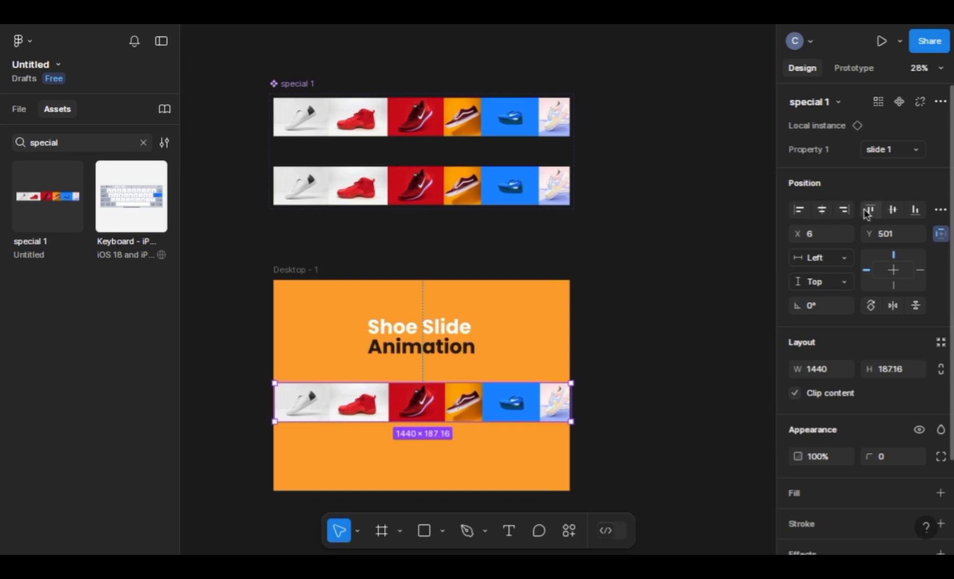
left_click(821, 210)
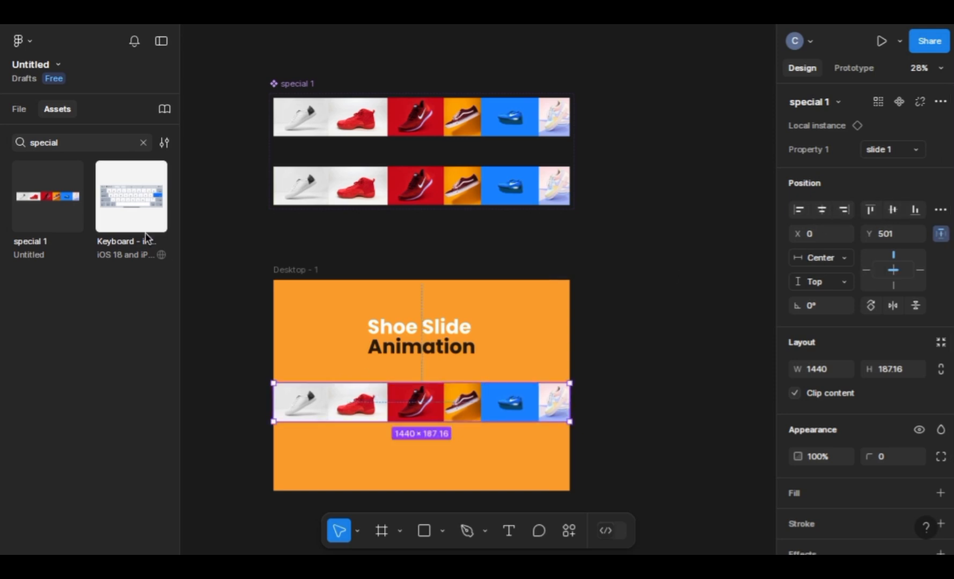
left_click(24, 109)
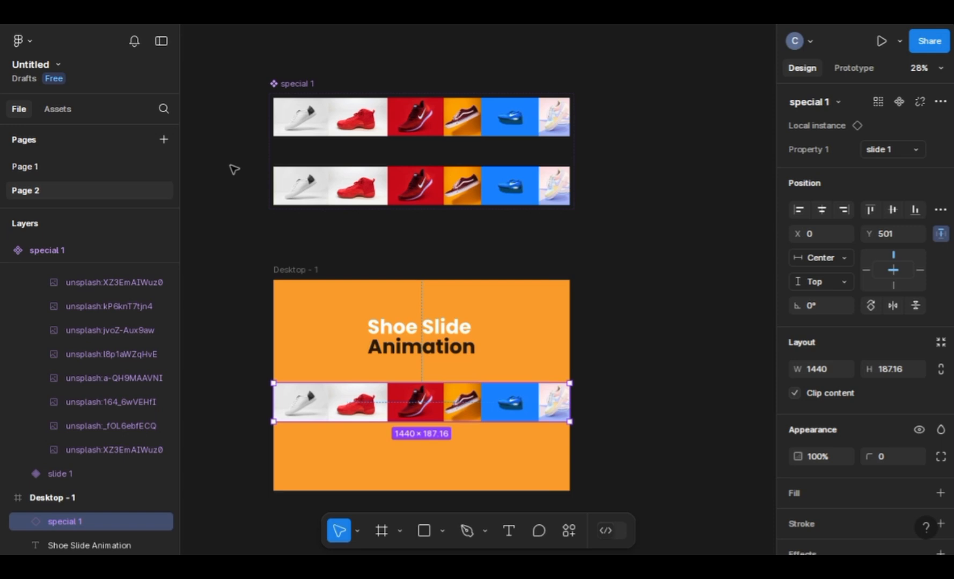
left_click(330, 241)
scroll(330, 293, "down", 1)
scroll(329, 293, "down", 3)
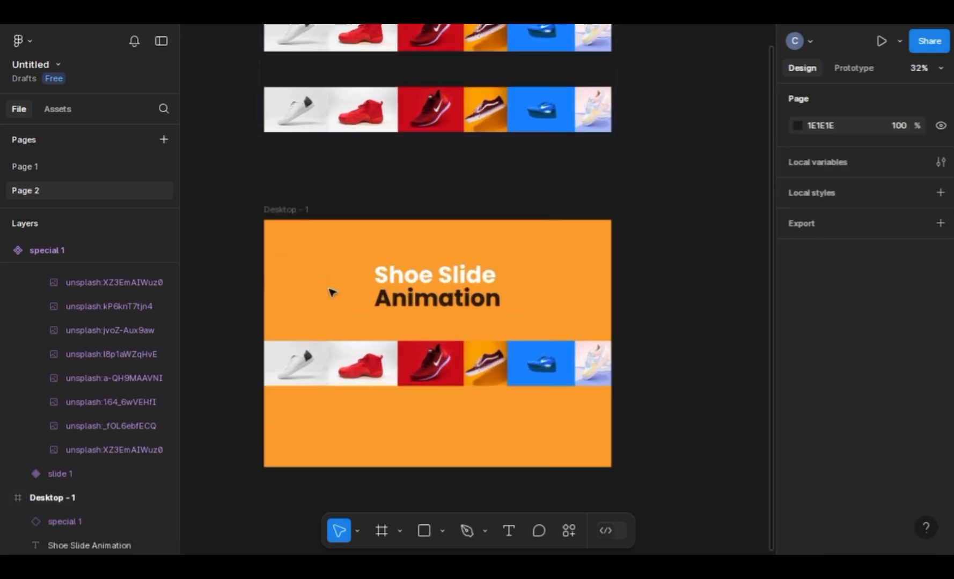
scroll(330, 292, "up", 3)
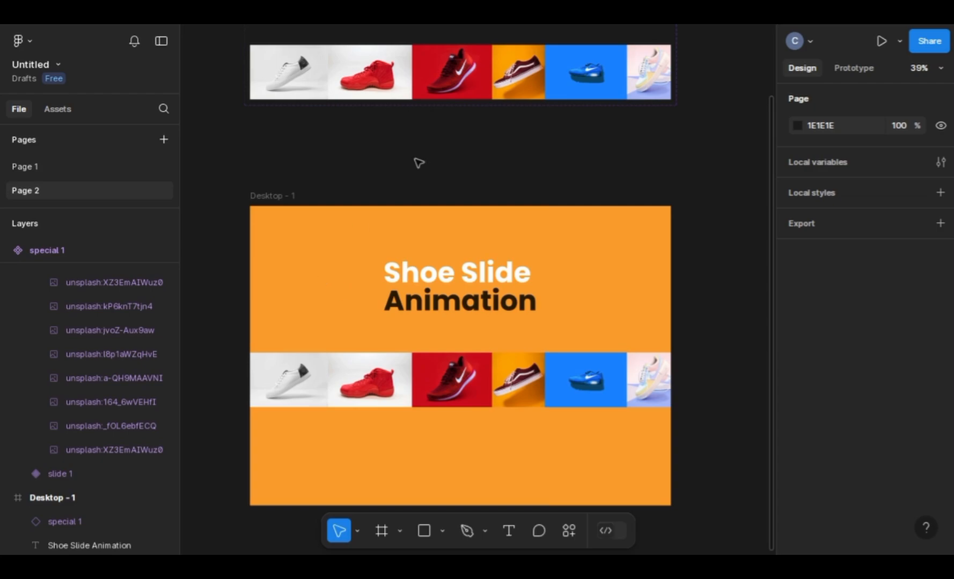